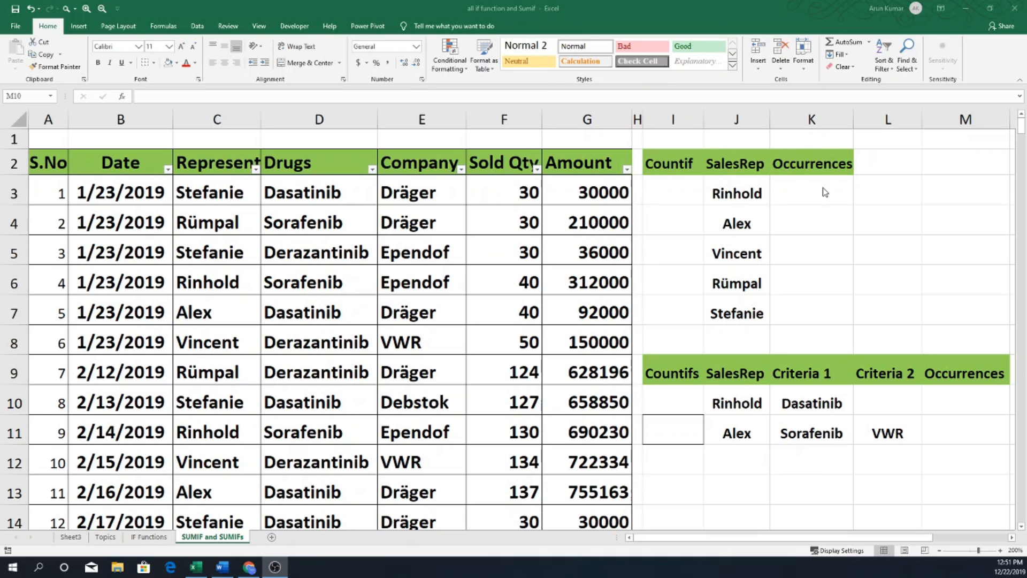
Enter =COUNTIF($C$3:$C$344,J3) in K3 to count the first sales rep's occurrences, using an absolute range for the representatives column
{"action": "left_click_drag", "start_coordinate": [737, 193], "coordinate": [743, 316]}
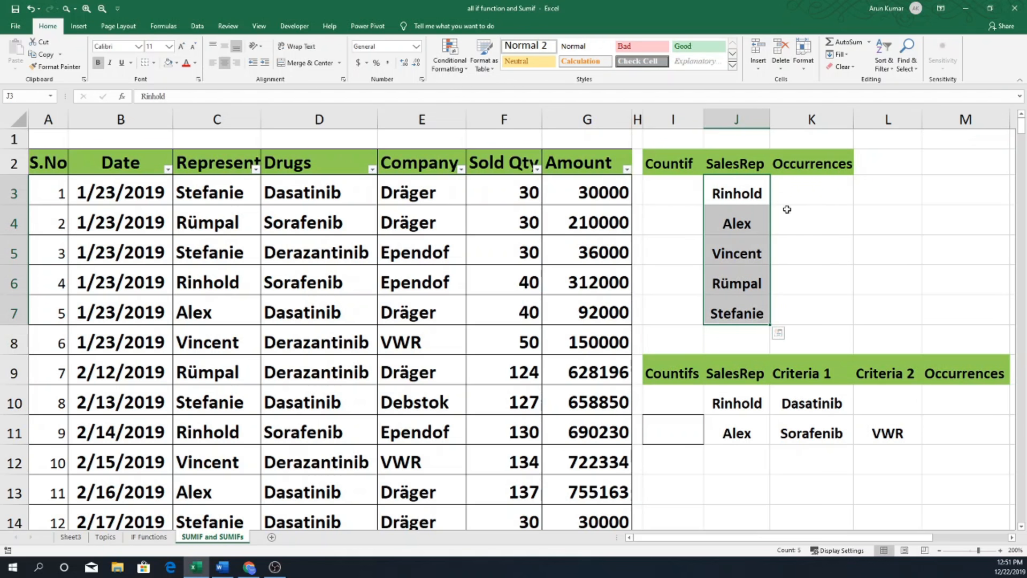
{"action": "left_click", "coordinate": [802, 192]}
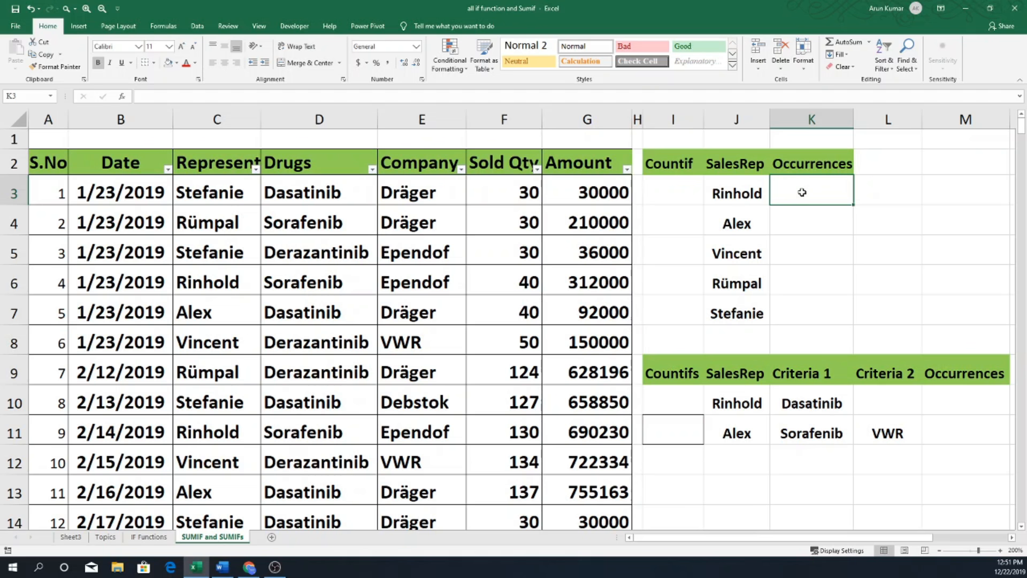
{"action": "type", "text": "="}
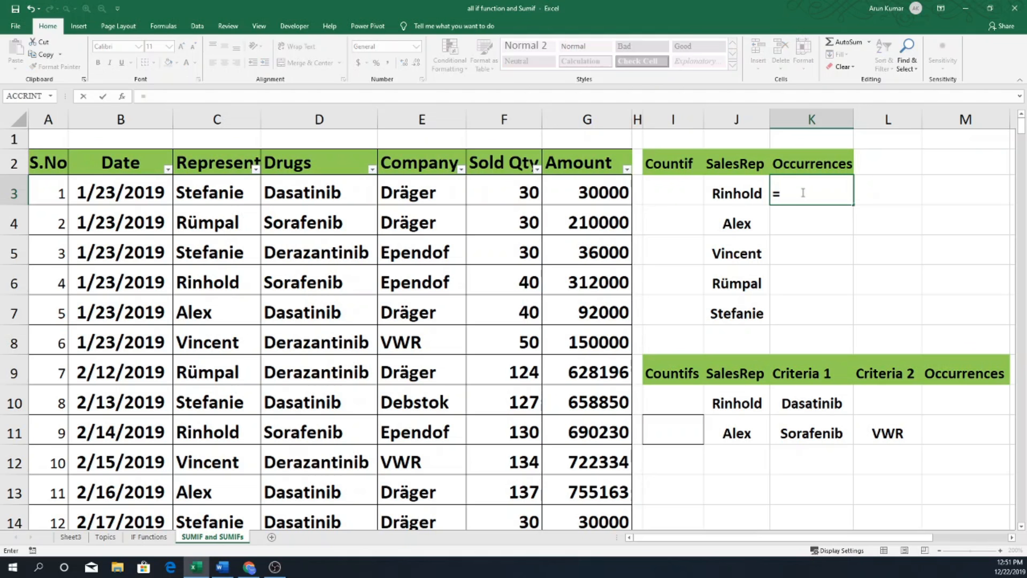
{"action": "type", "text": "countif"}
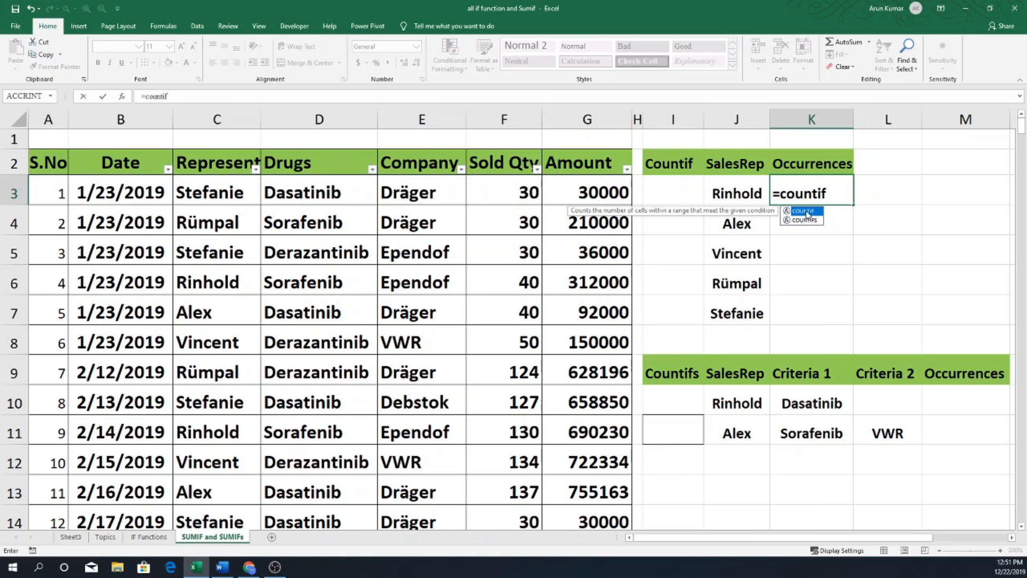
{"action": "double_click", "coordinate": [804, 211]}
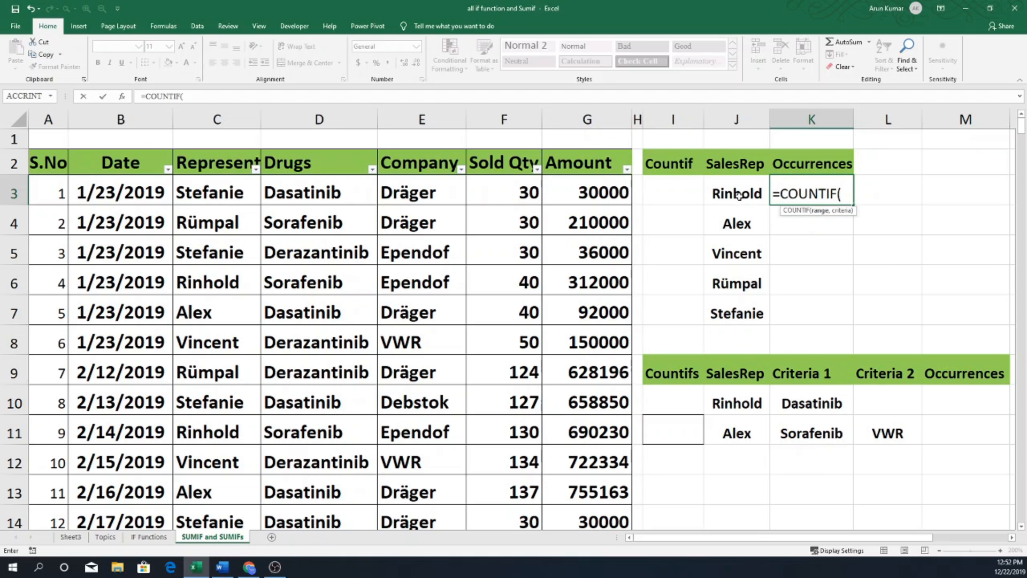
{"action": "left_click", "coordinate": [211, 186]}
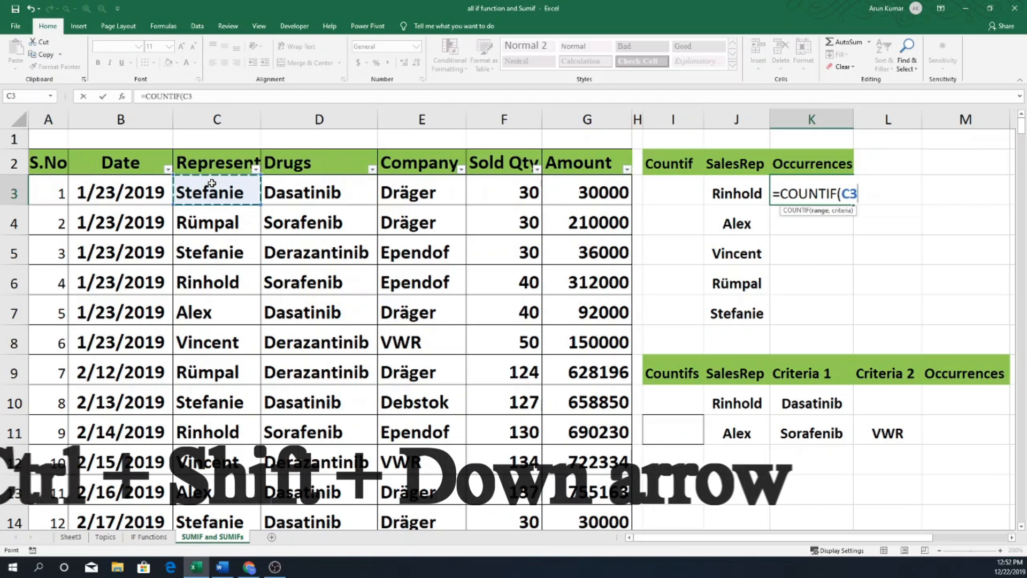
{"action": "key", "text": "ctrl+shift+Down"}
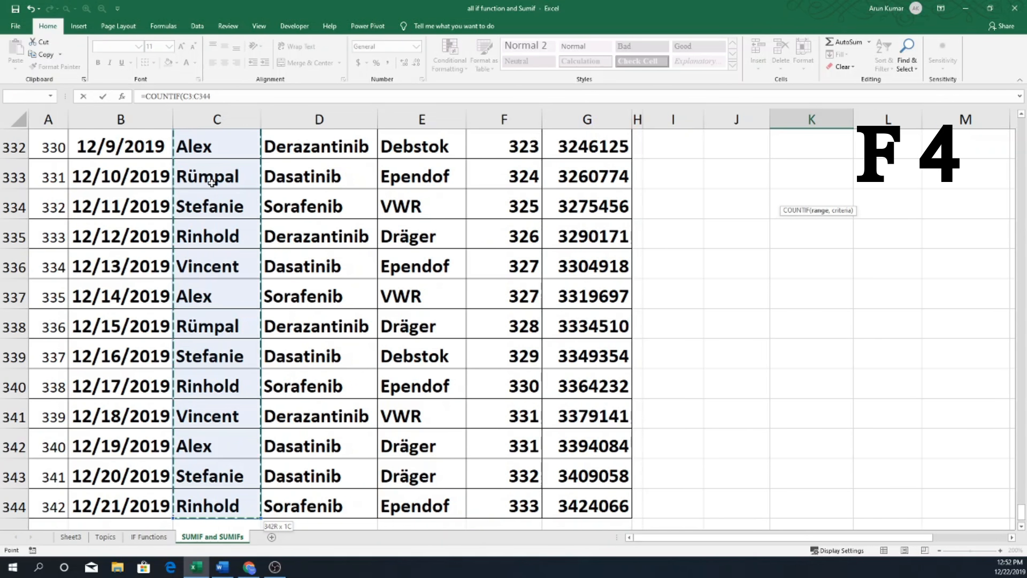
{"action": "key", "text": "F4"}
{"action": "type", "text": ","}
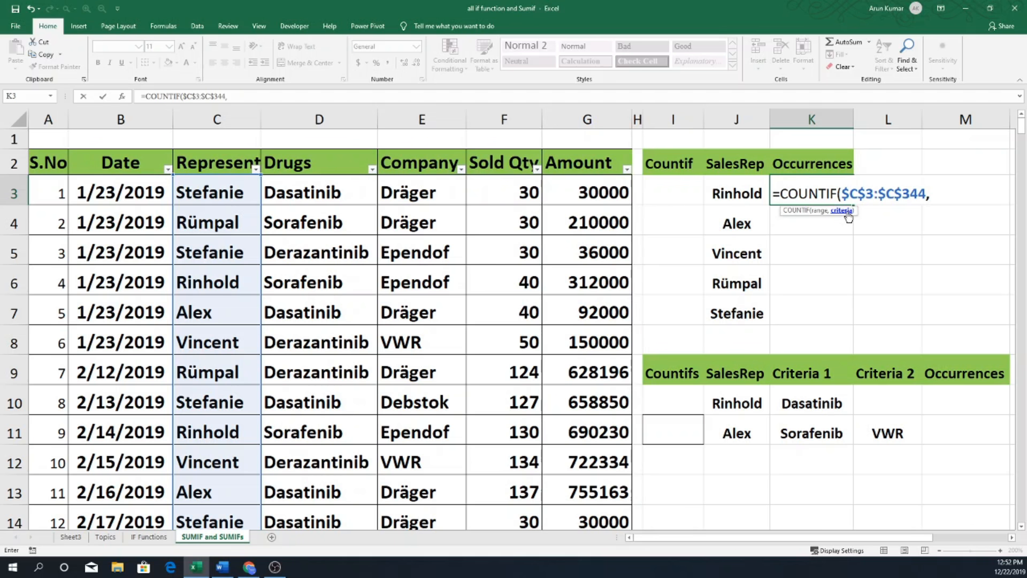
{"action": "left_click", "coordinate": [740, 193]}
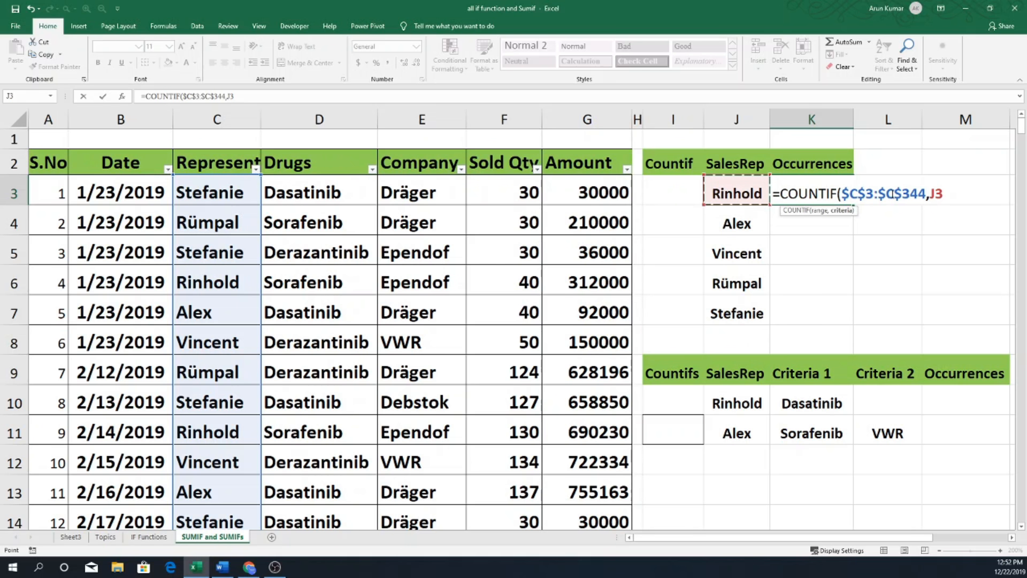
{"action": "type", "text": ")"}
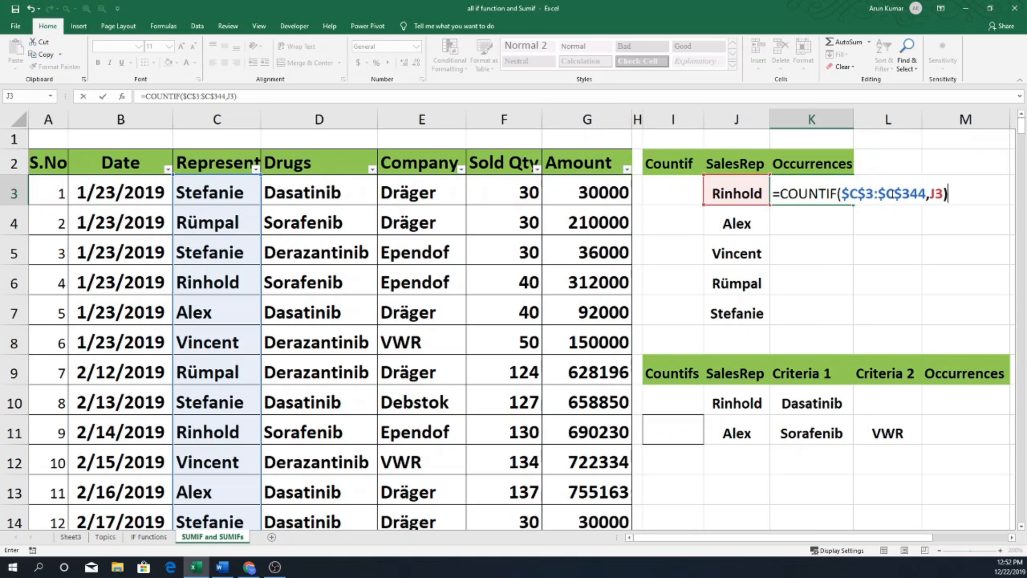
{"action": "key", "text": "Return"}
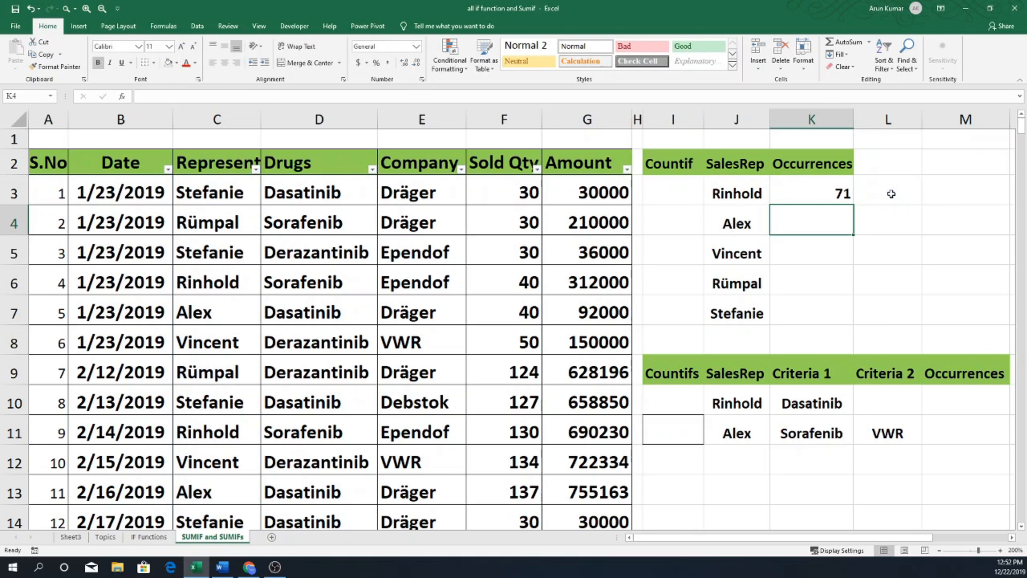
Replace the J3 criteria in the K3 COUNTIF formula with the first sales rep's name as quoted text
{"action": "left_click", "coordinate": [842, 195]}
{"action": "double_click", "coordinate": [842, 195]}
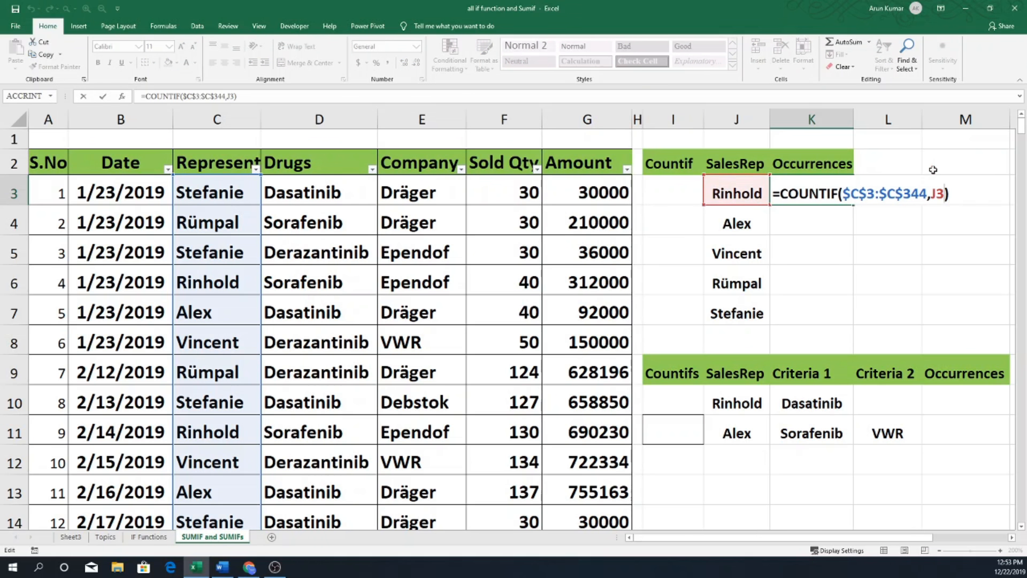
{"action": "key", "text": "BackSpace"}
{"action": "key", "text": "BackSpace"}
{"action": "key", "text": "BackSpace"}
{"action": "type", "text": "\"Rin"}
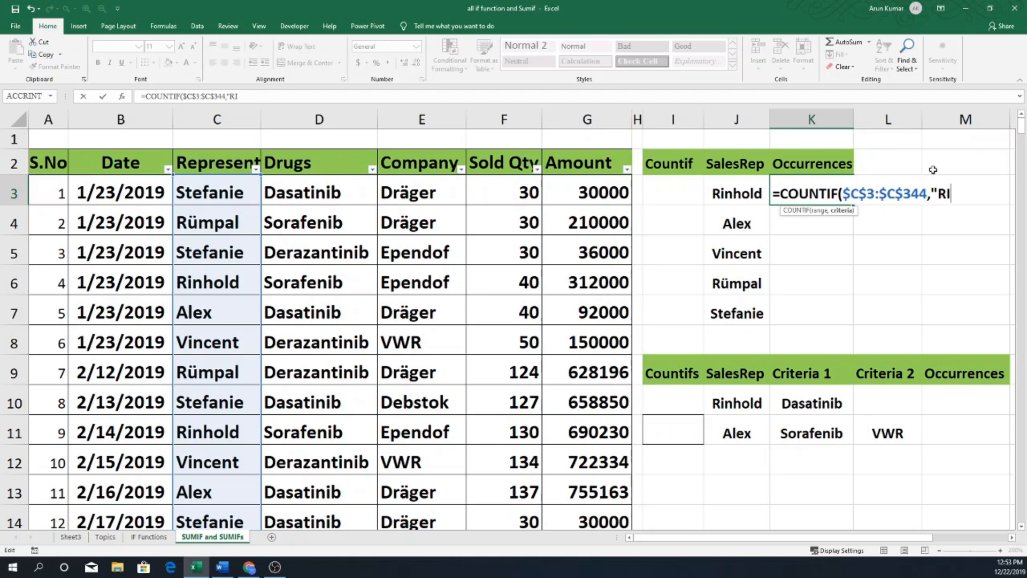
{"action": "key", "text": "BackSpace"}
{"action": "key", "text": "BackSpace"}
{"action": "type", "text": "inhold\")"}
{"action": "key", "text": "Return"}
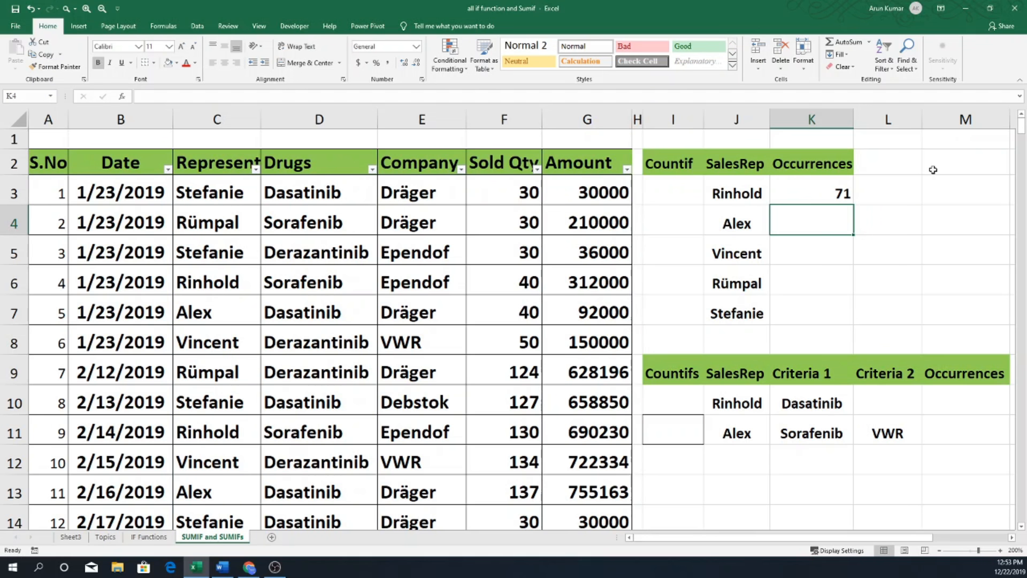
Try filling the K3 formula with the quoted name down through K7, and undo the fill
{"action": "left_click", "coordinate": [817, 202]}
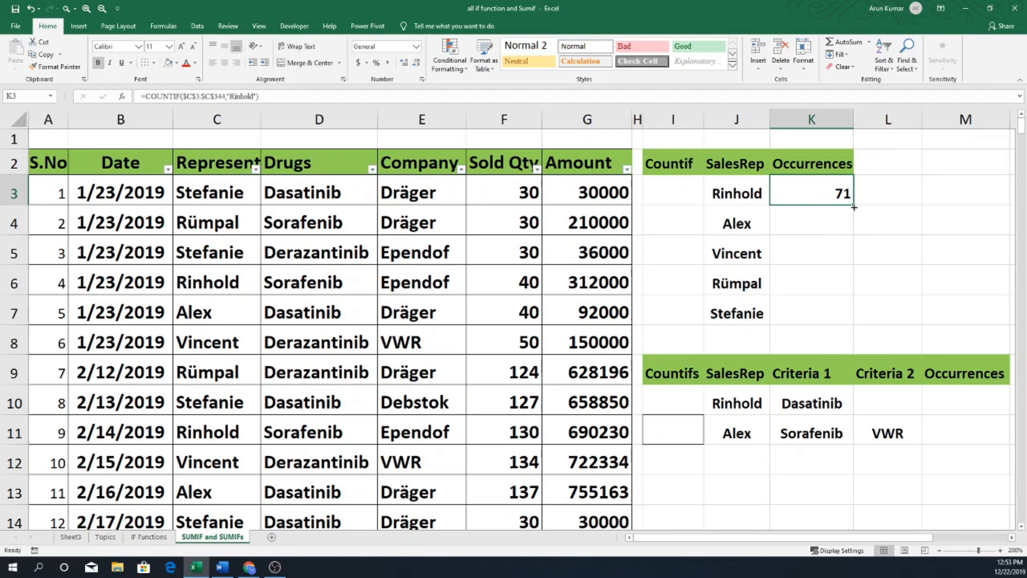
{"action": "left_click_drag", "start_coordinate": [854, 207], "coordinate": [851, 320]}
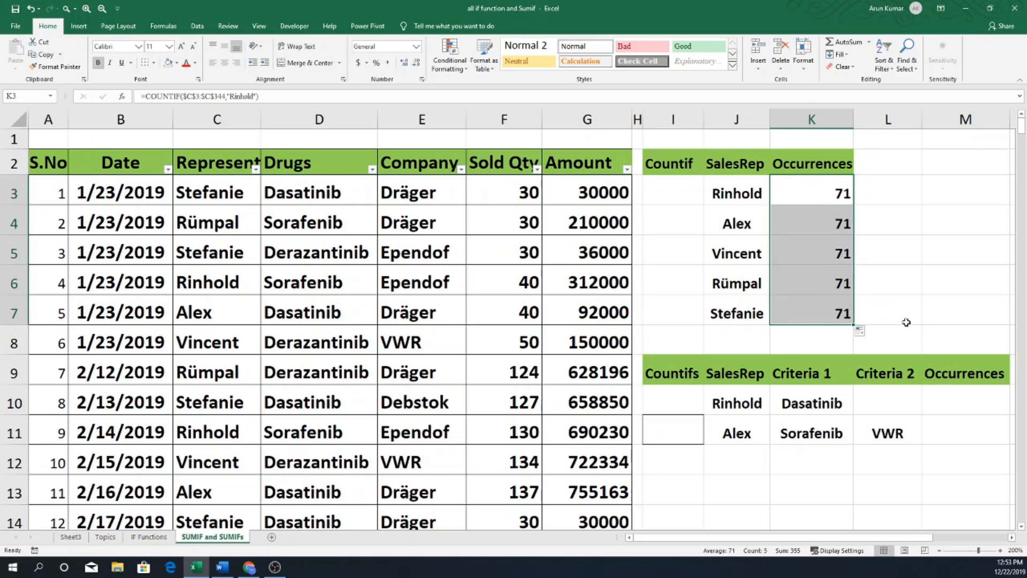
{"action": "left_click", "coordinate": [826, 224]}
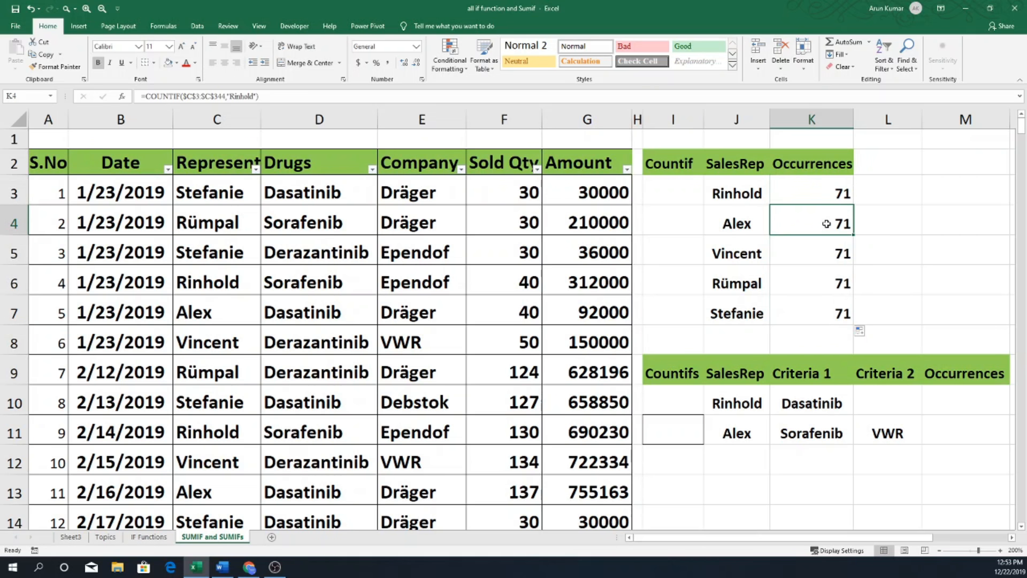
{"action": "left_click", "coordinate": [835, 253]}
{"action": "left_click", "coordinate": [837, 283]}
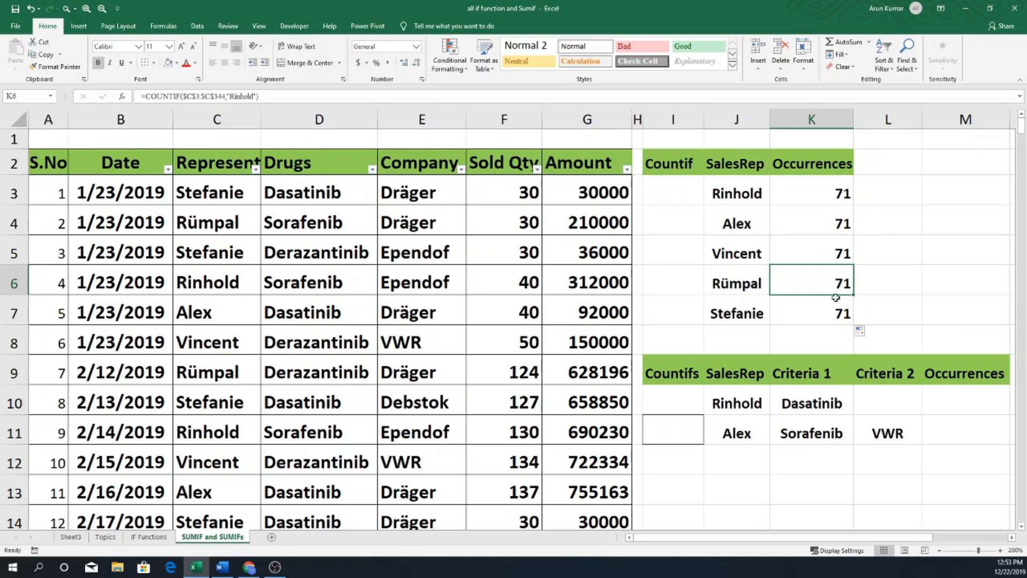
{"action": "left_click", "coordinate": [833, 313]}
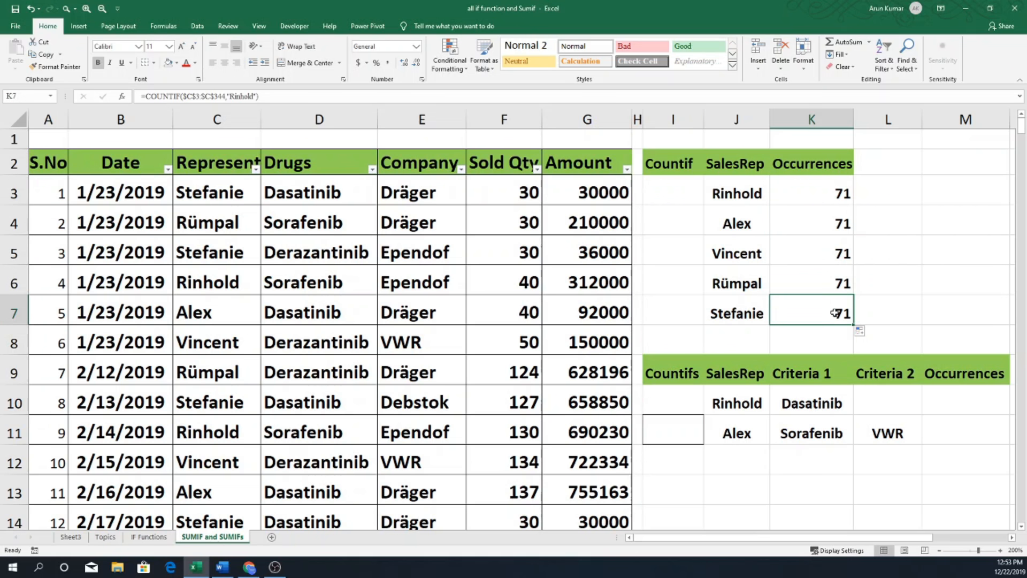
{"action": "left_click", "coordinate": [31, 9]}
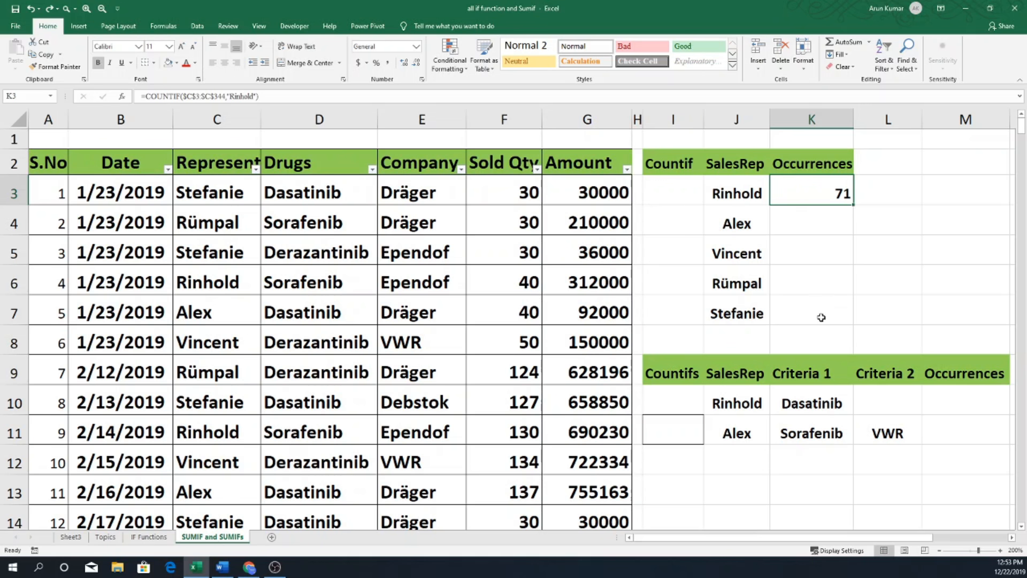
Change the K3 COUNTIF criteria from the quoted name to a relative reference to cell J3
{"action": "double_click", "coordinate": [840, 193]}
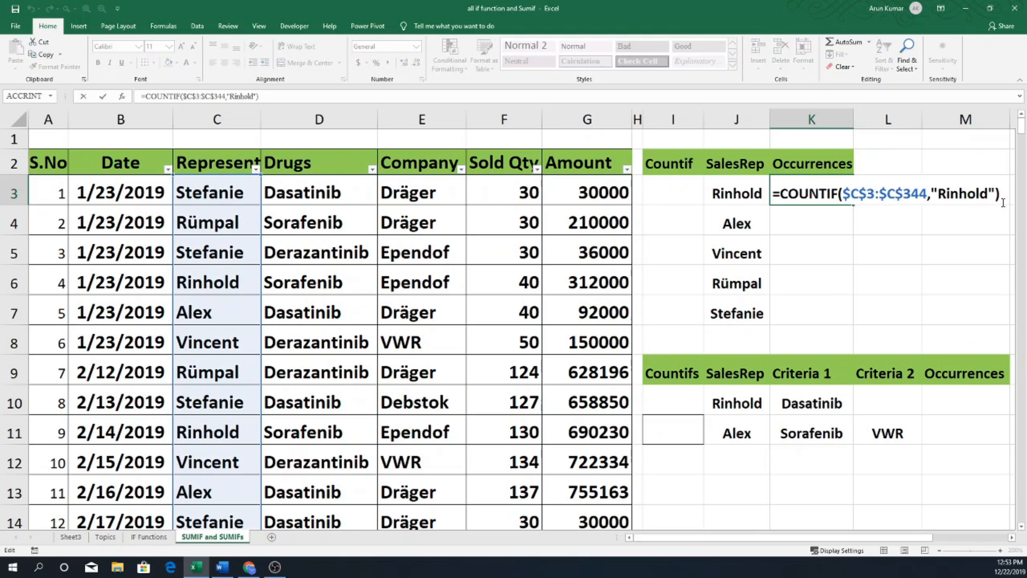
{"action": "key", "text": "BackSpace"}
{"action": "key", "text": "BackSpace"}
{"action": "key", "text": "BackSpace"}
{"action": "key", "text": "BackSpace"}
{"action": "key", "text": "BackSpace"}
{"action": "key", "text": "BackSpace"}
{"action": "key", "text": "BackSpace"}
{"action": "key", "text": "BackSpace"}
{"action": "key", "text": "BackSpace"}
{"action": "key", "text": "BackSpace"}
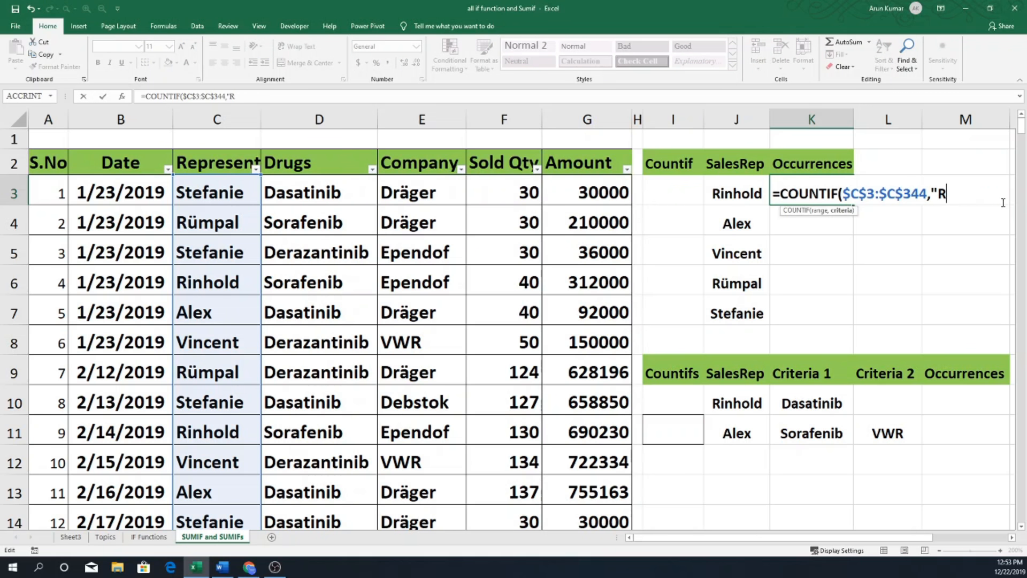
{"action": "left_click", "coordinate": [745, 193]}
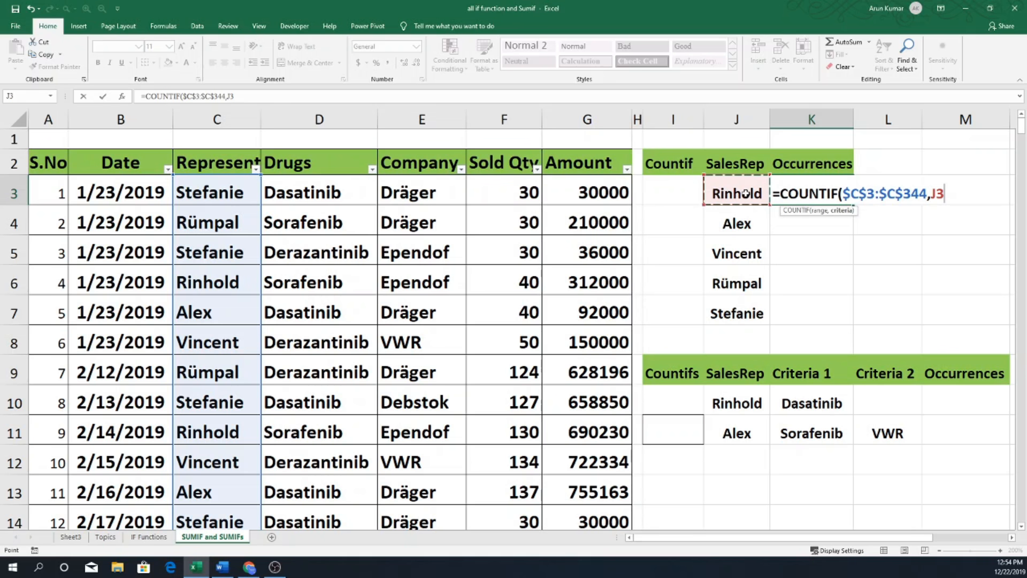
{"action": "key", "text": "Return"}
Fill the COUNTIF formula from K3 down through K7 for the remaining sales reps, checking the criteria references in K3 and K4
{"action": "left_click", "coordinate": [834, 192]}
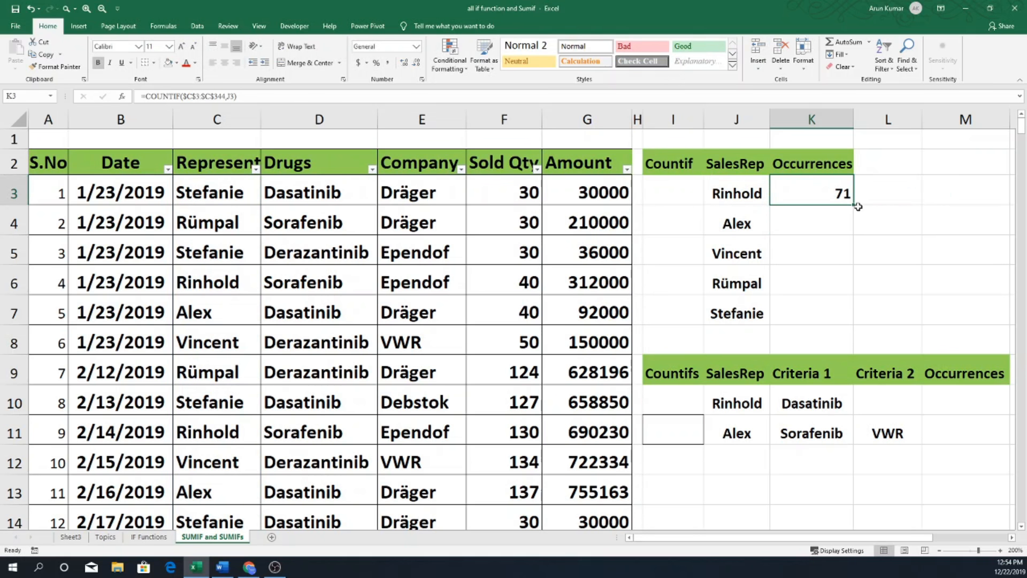
{"action": "left_click_drag", "start_coordinate": [854, 206], "coordinate": [852, 229]}
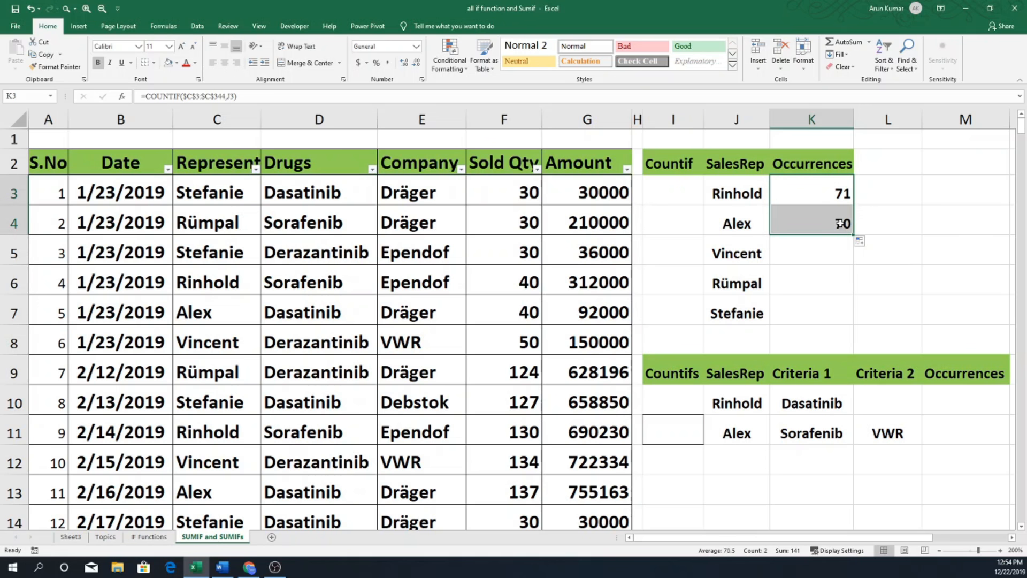
{"action": "key", "text": "F2"}
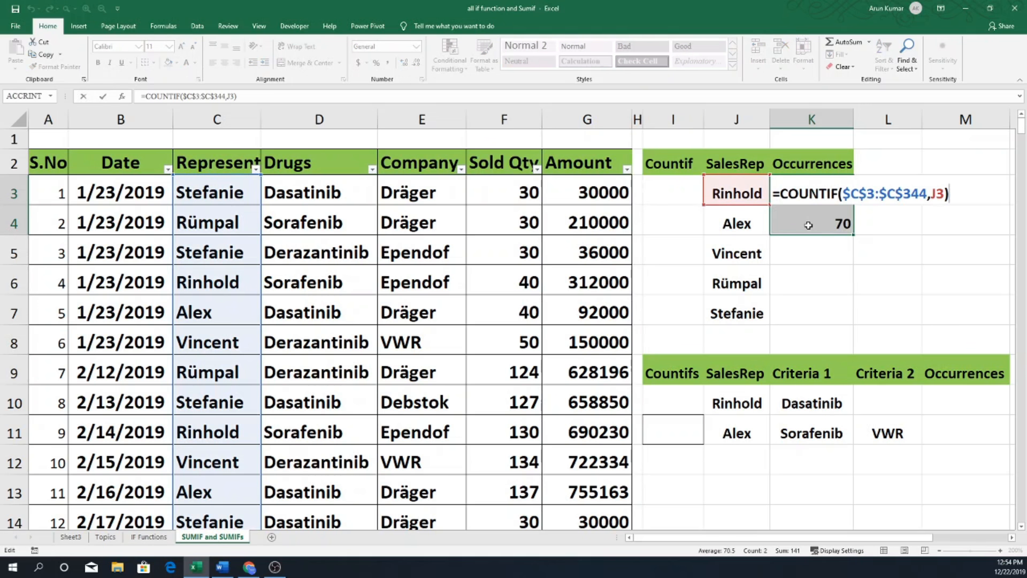
{"action": "key", "text": "Return"}
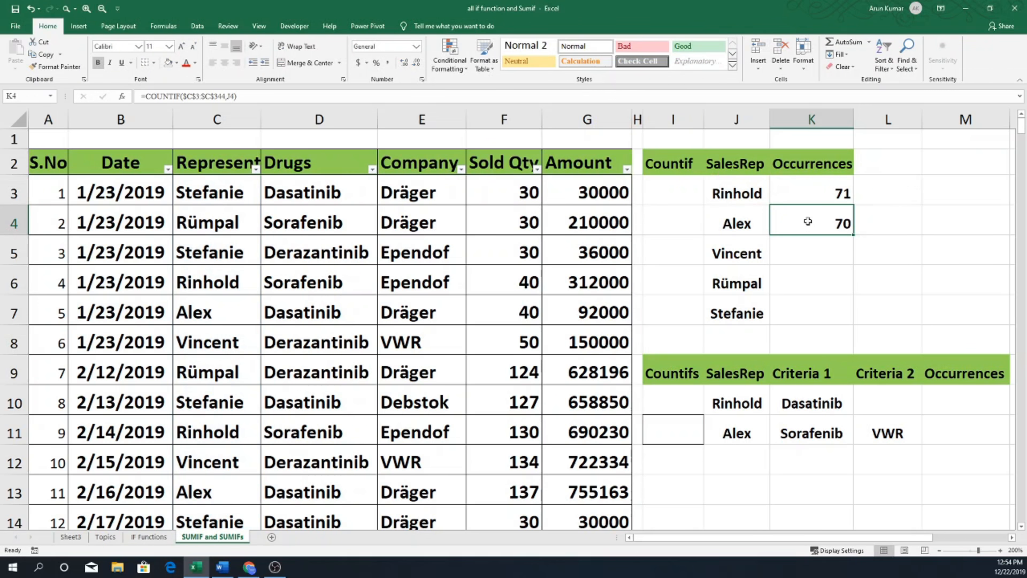
{"action": "key", "text": "F2"}
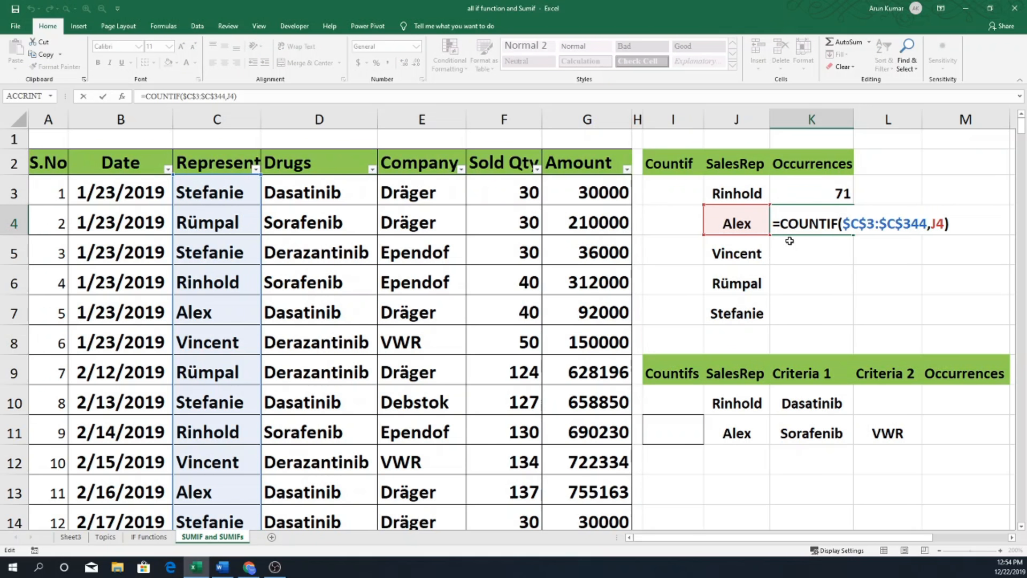
{"action": "key", "text": "Return"}
{"action": "left_click_drag", "start_coordinate": [853, 236], "coordinate": [857, 325]}
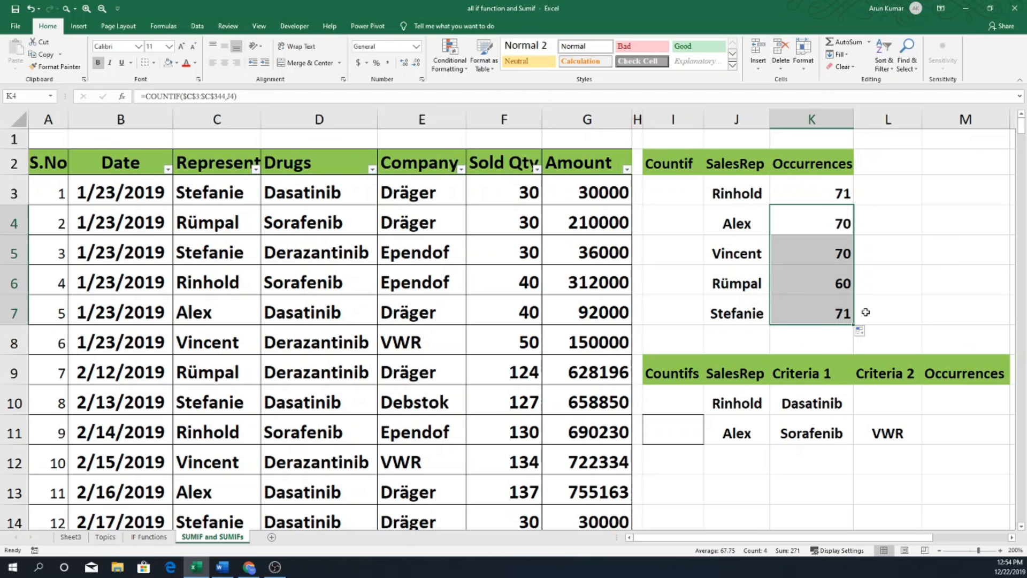
{"action": "left_click", "coordinate": [880, 310]}
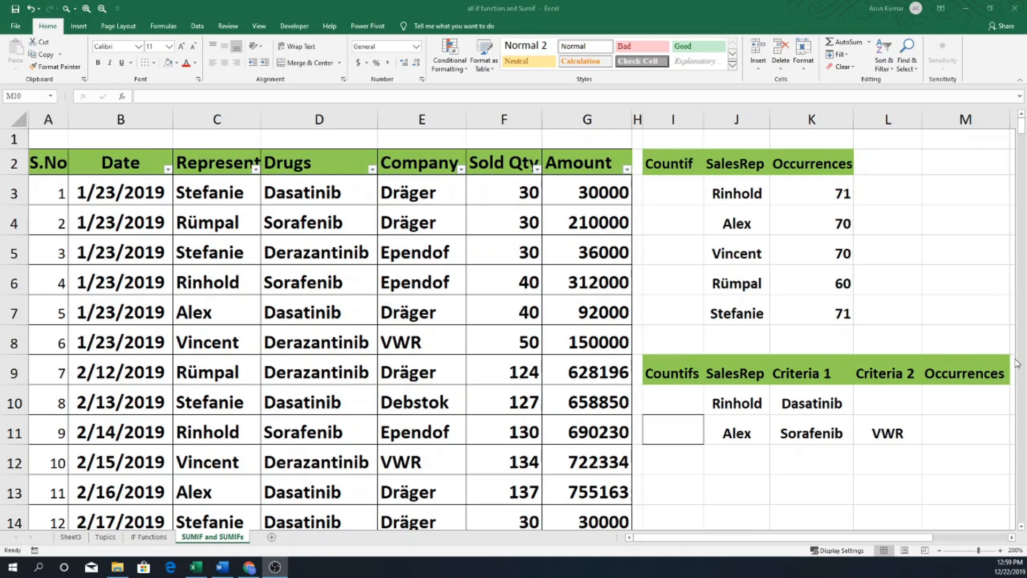
Examine the sales reps and their Criteria 1 and Criteria 2 entries in rows 10 and 11 of the Countifs table
{"action": "left_click", "coordinate": [744, 401]}
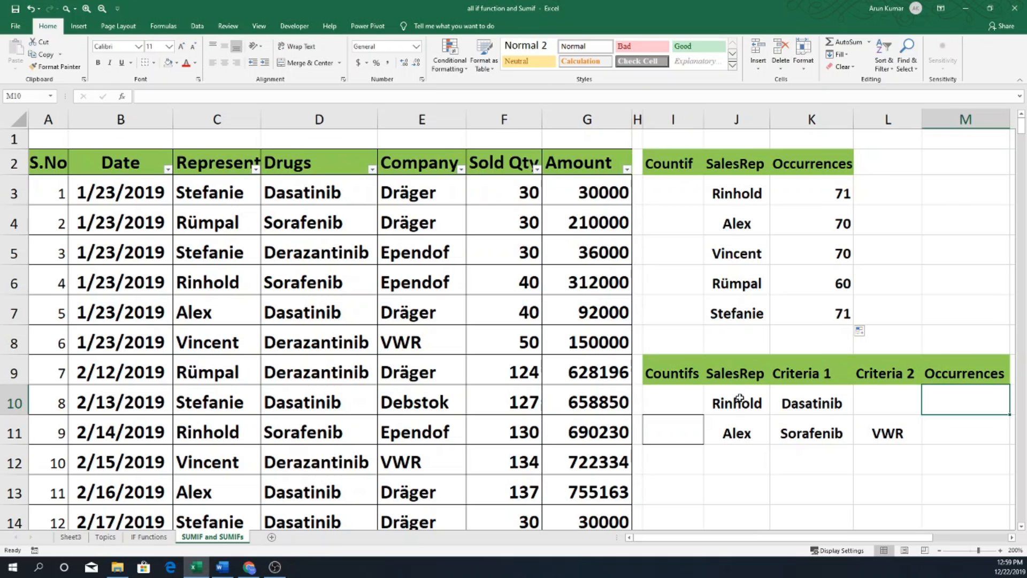
{"action": "left_click", "coordinate": [739, 398]}
{"action": "left_click", "coordinate": [740, 432]}
{"action": "left_click", "coordinate": [806, 404]}
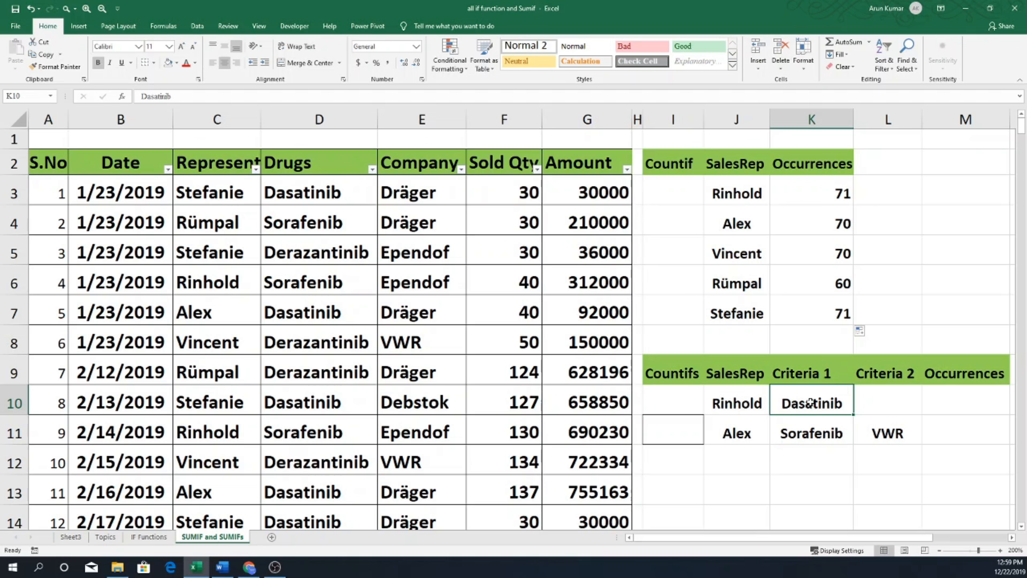
{"action": "left_click", "coordinate": [735, 430]}
{"action": "left_click", "coordinate": [803, 434]}
{"action": "left_click_drag", "start_coordinate": [803, 434], "coordinate": [874, 434]}
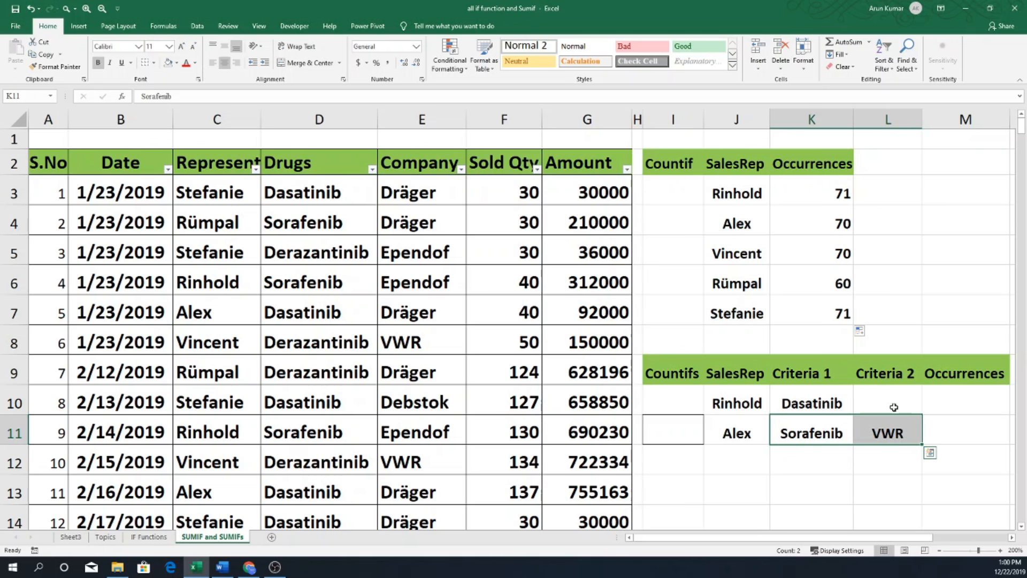
{"action": "left_click_drag", "start_coordinate": [807, 397], "coordinate": [859, 433]}
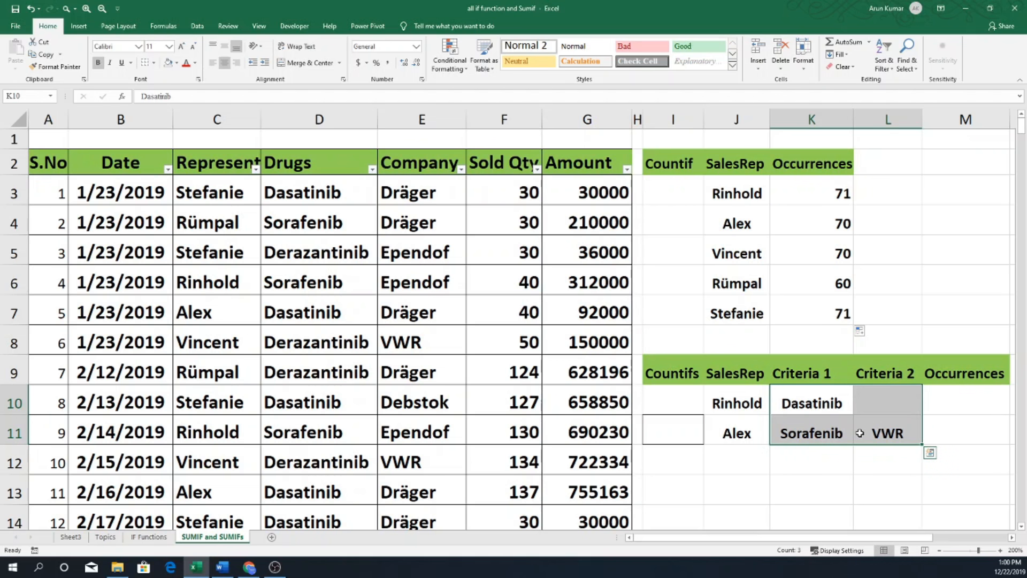
{"action": "left_click", "coordinate": [962, 403]}
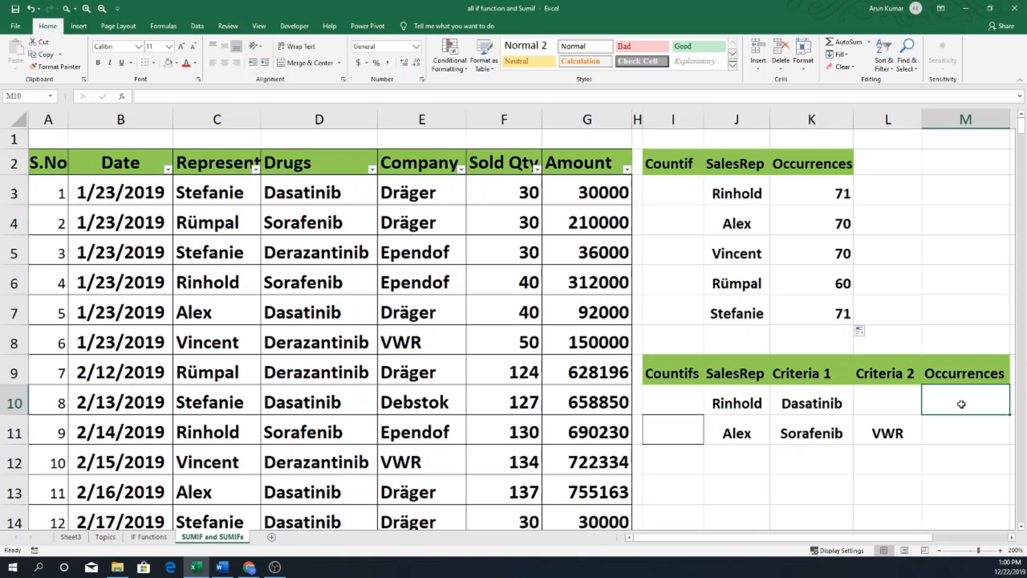
Start a COUNTIFS formula in M10 with absolute range $C$3:$C$344 as first criteria range and J10 as its criterion
{"action": "type", "text": "="}
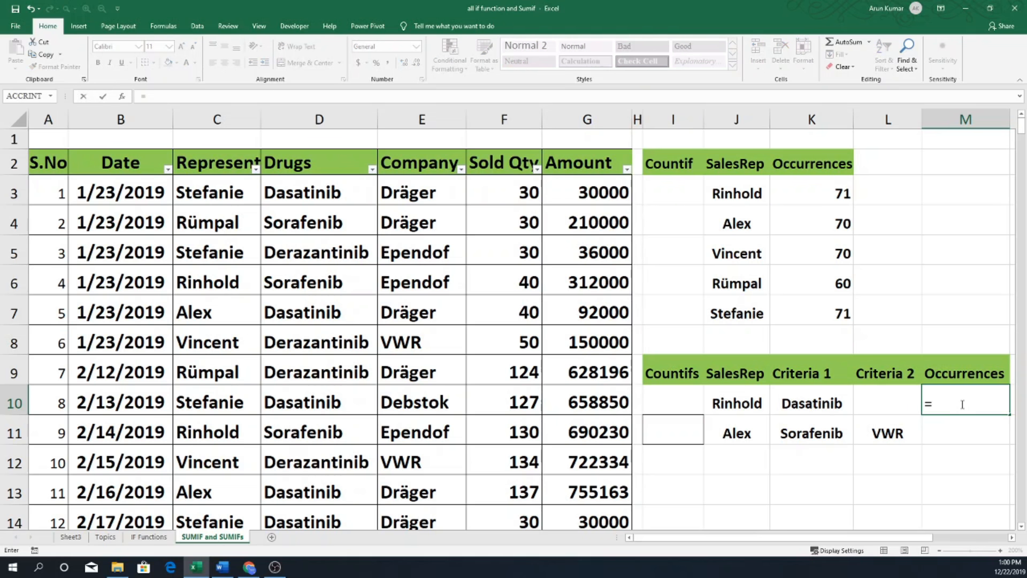
{"action": "type", "text": "countifs"}
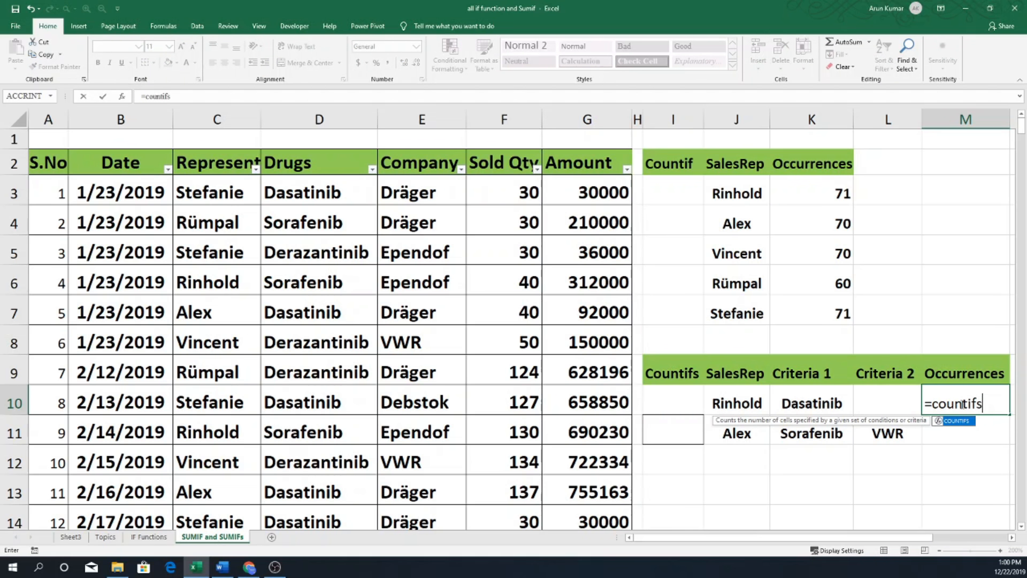
{"action": "key", "text": "Tab"}
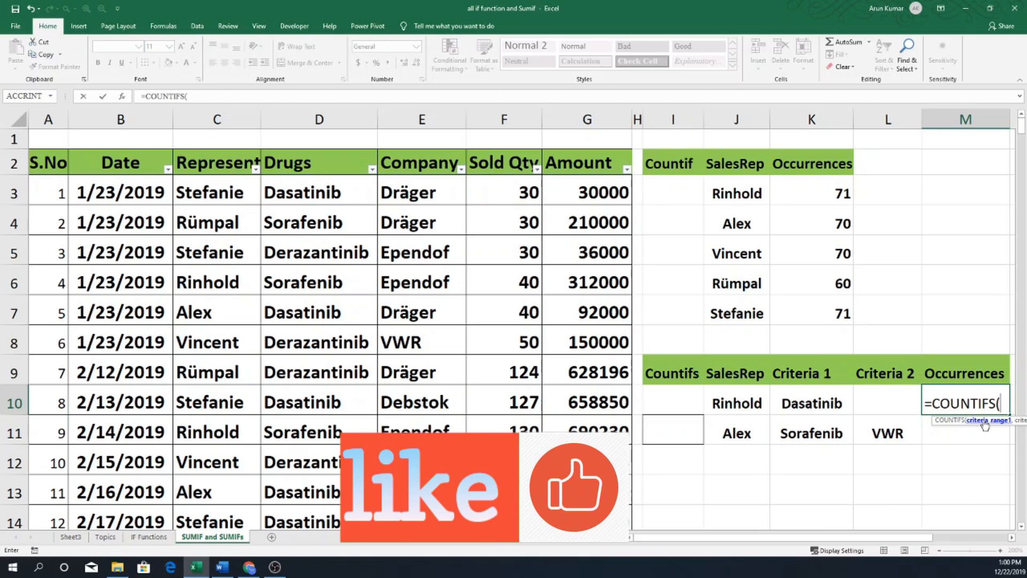
{"action": "left_click", "coordinate": [222, 191]}
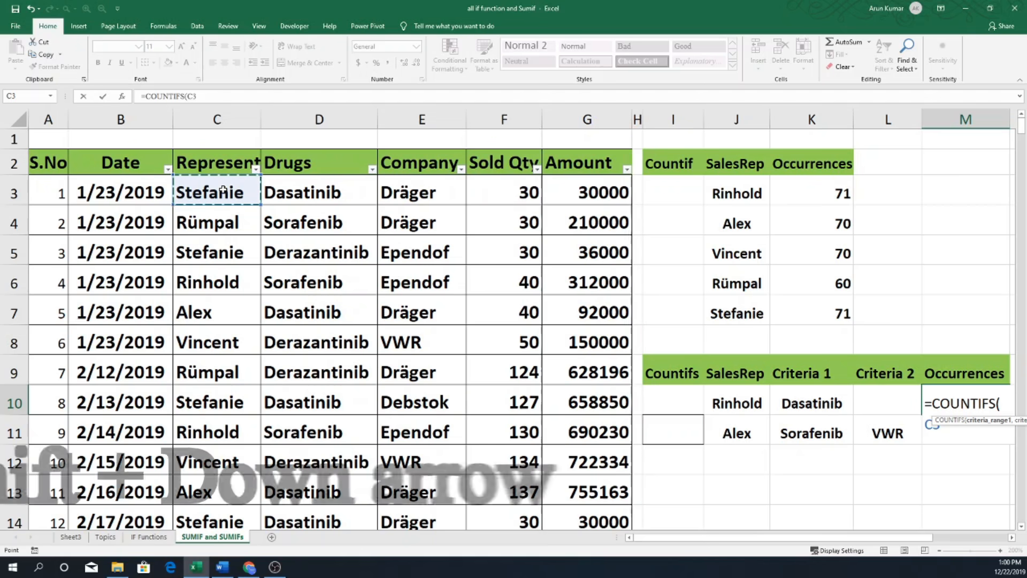
{"action": "key", "text": "ctrl+shift+Down"}
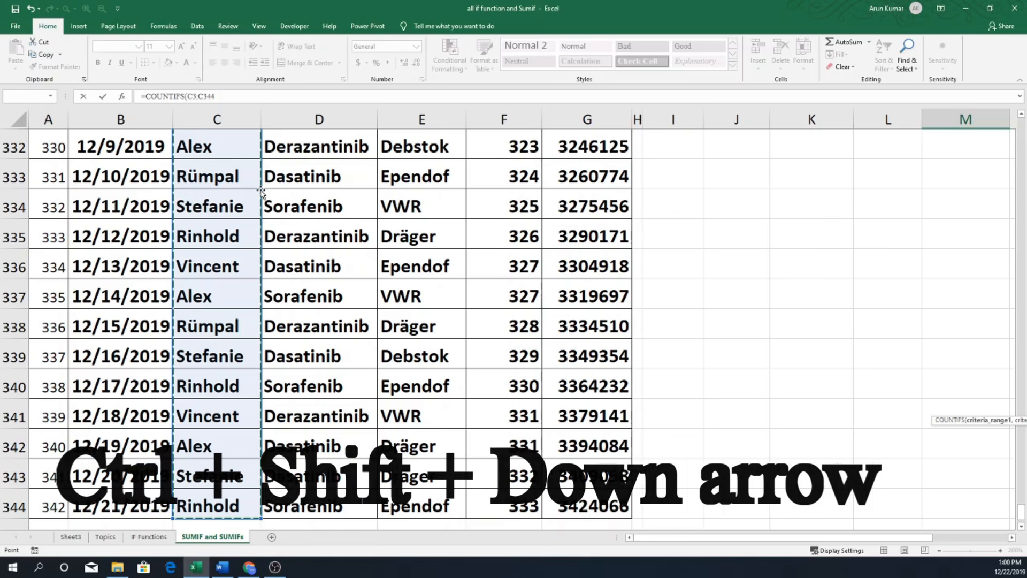
{"action": "key", "text": "F4"}
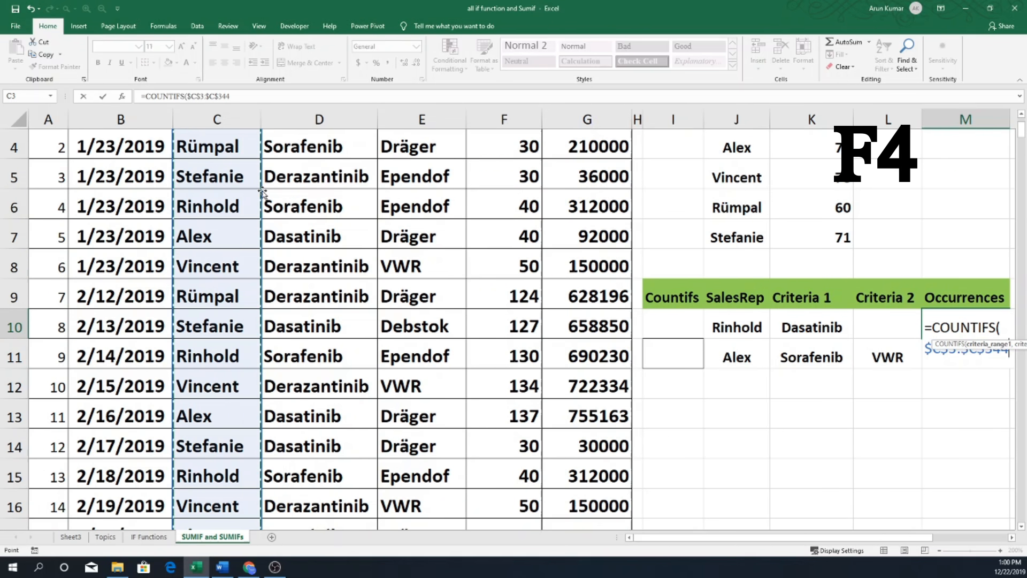
{"action": "type", "text": ","}
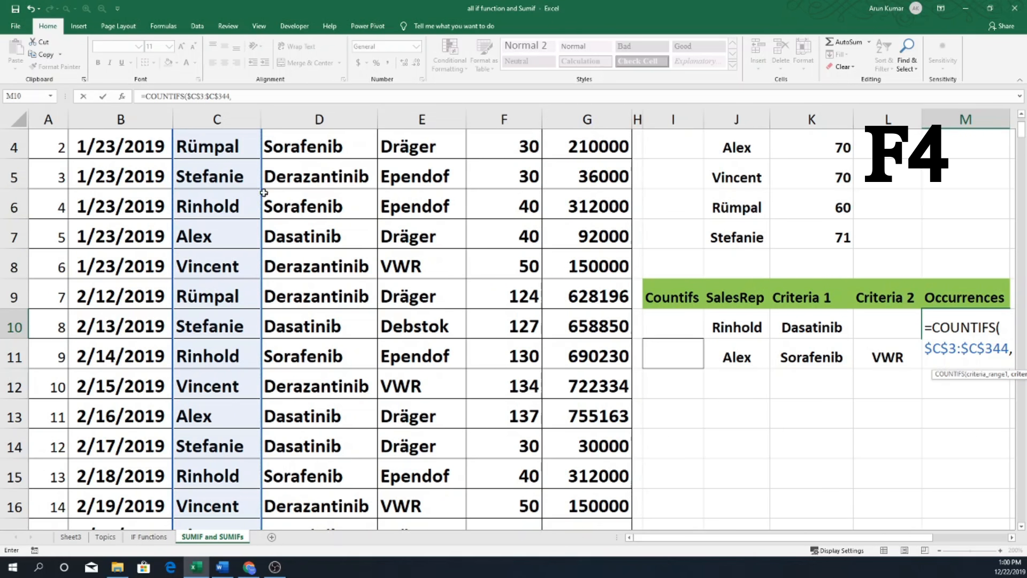
{"action": "left_click_drag", "start_coordinate": [867, 539], "coordinate": [917, 504]}
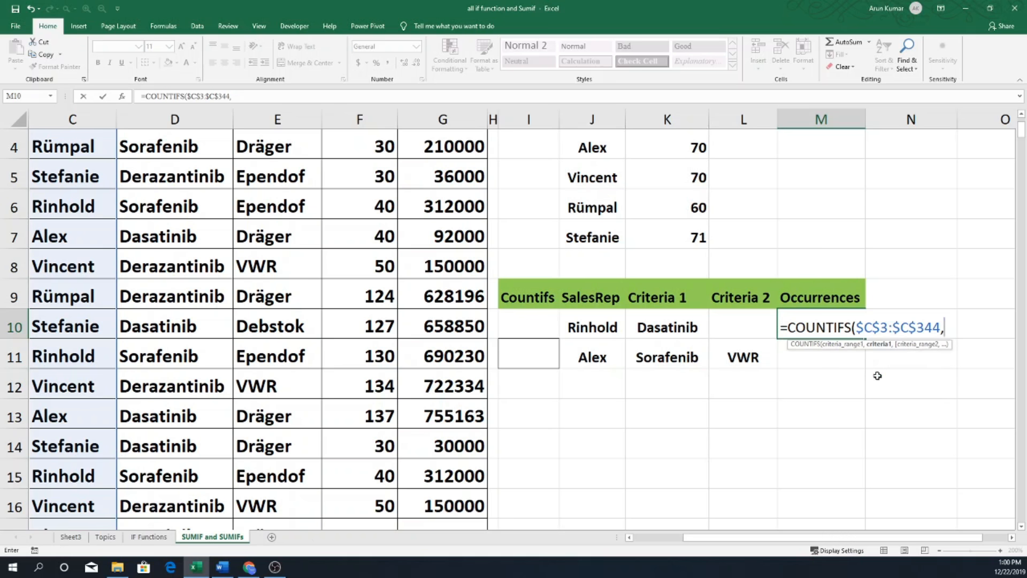
{"action": "left_click", "coordinate": [577, 325]}
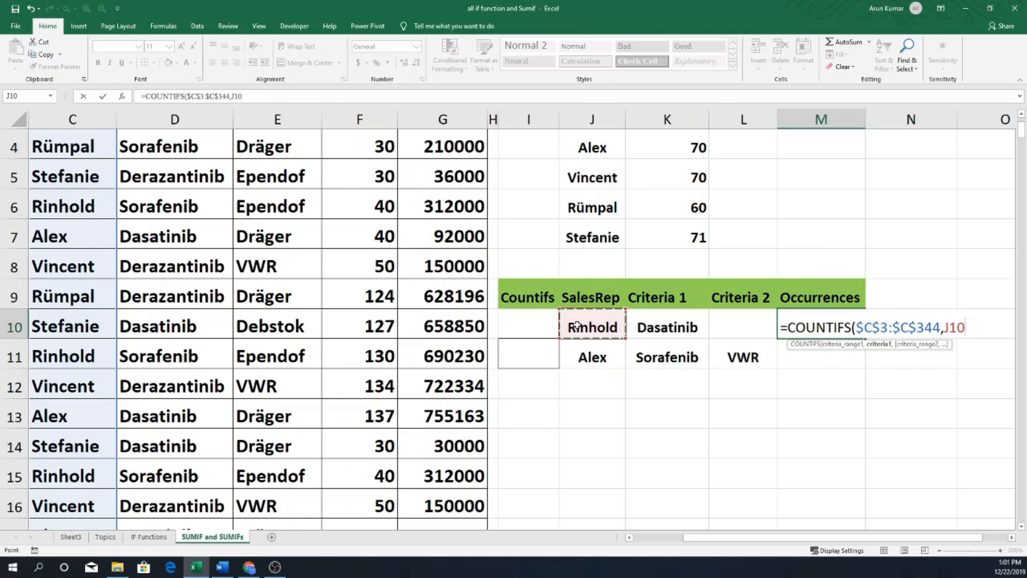
Add $D$3:$D$344 as the second criteria range with K10 as its criterion and complete the M10 COUNTIFS formula
{"action": "type", "text": ","}
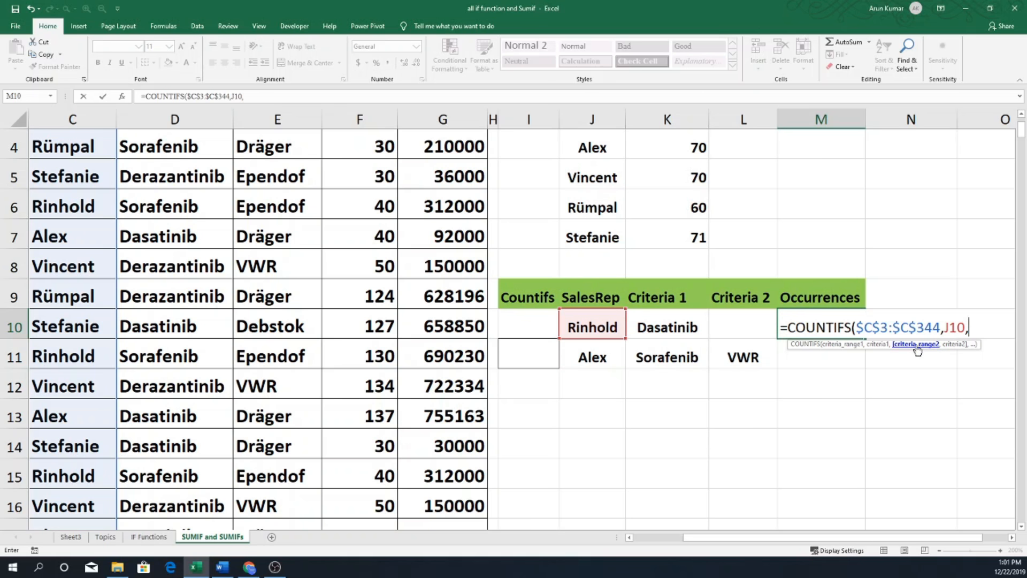
{"action": "scroll", "coordinate": [152, 248], "scroll_direction": "up", "scroll_amount": 1}
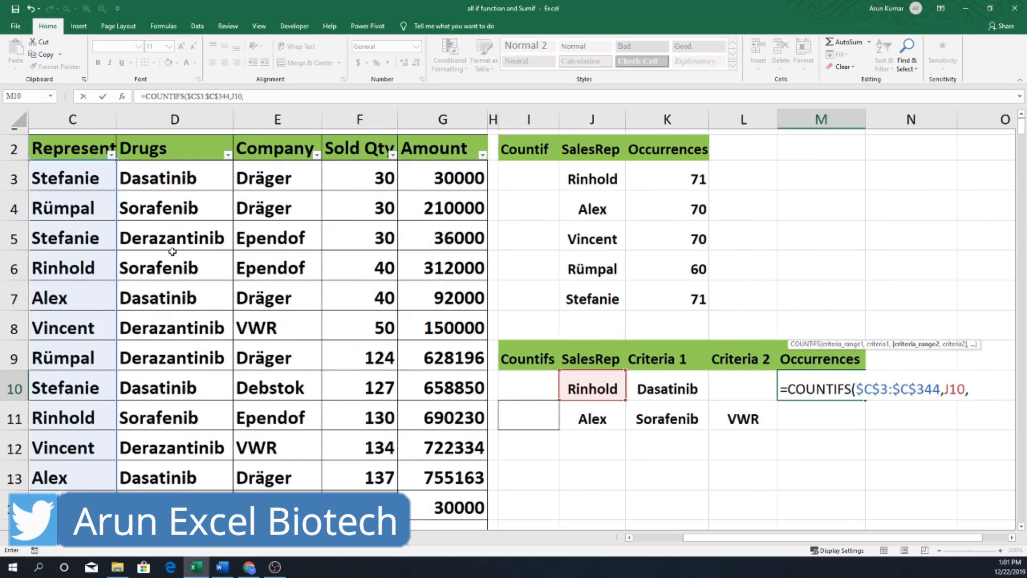
{"action": "left_click", "coordinate": [180, 192]}
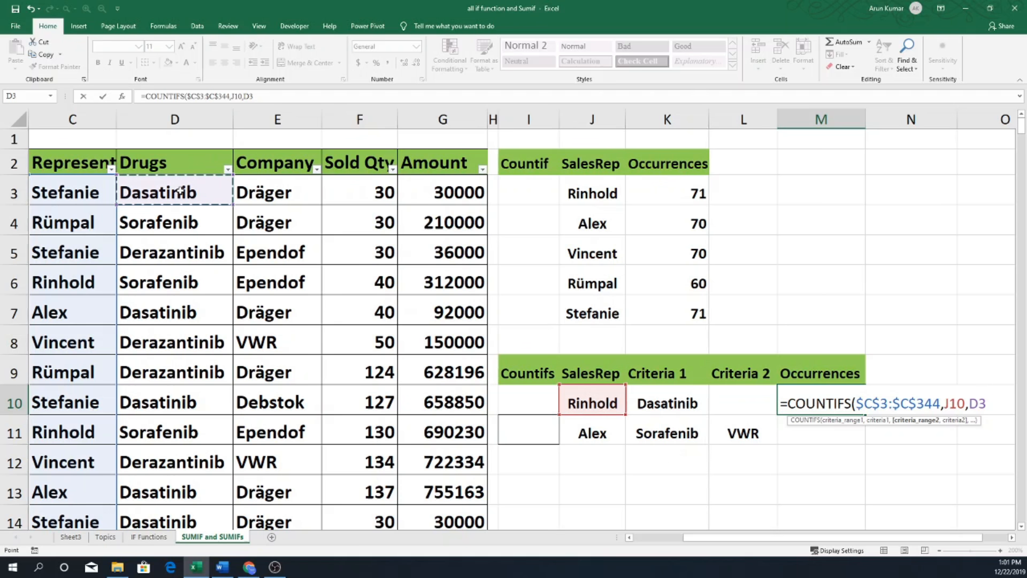
{"action": "key", "text": "ctrl+shift+Down"}
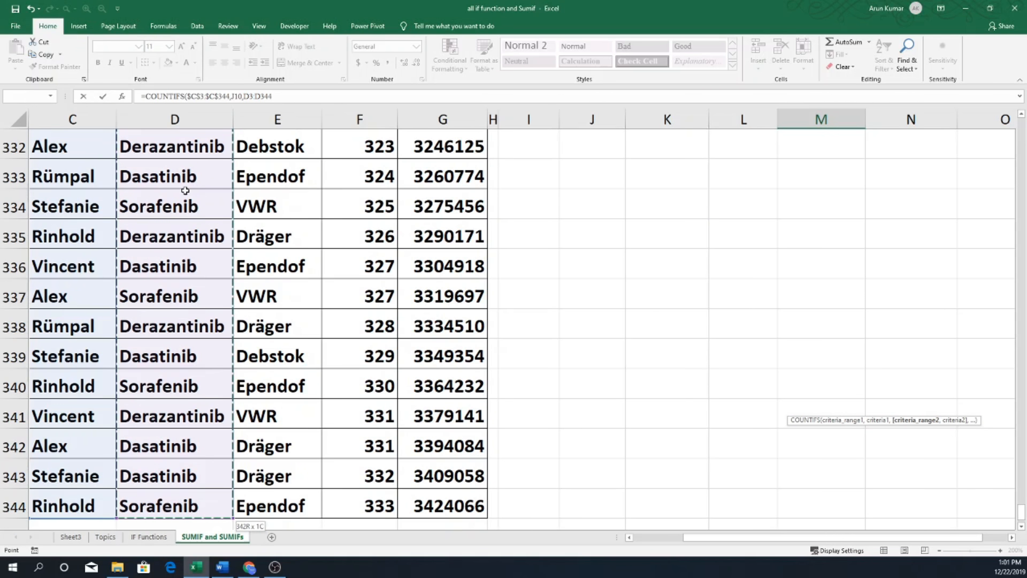
{"action": "key", "text": "F4"}
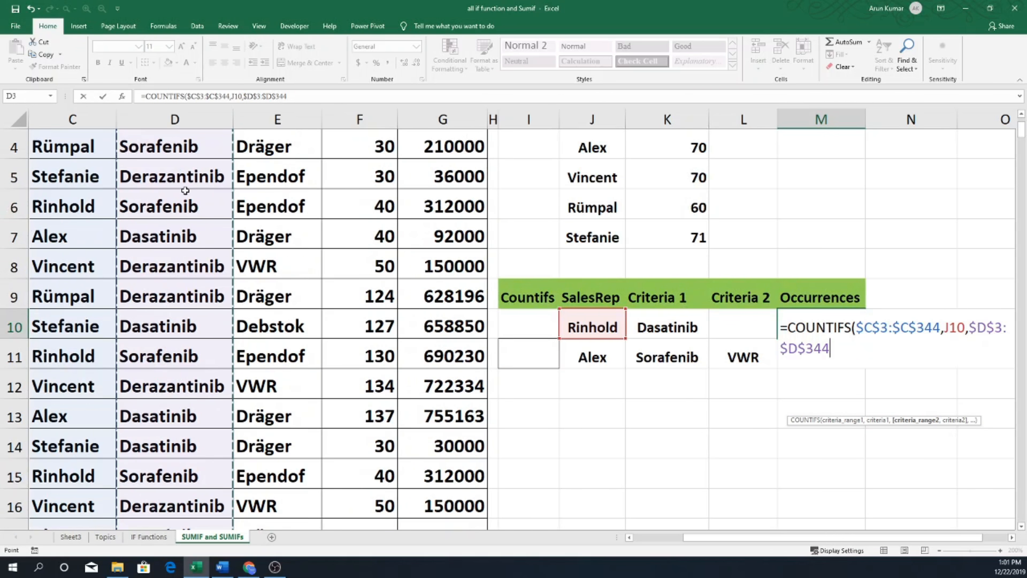
{"action": "type", "text": ","}
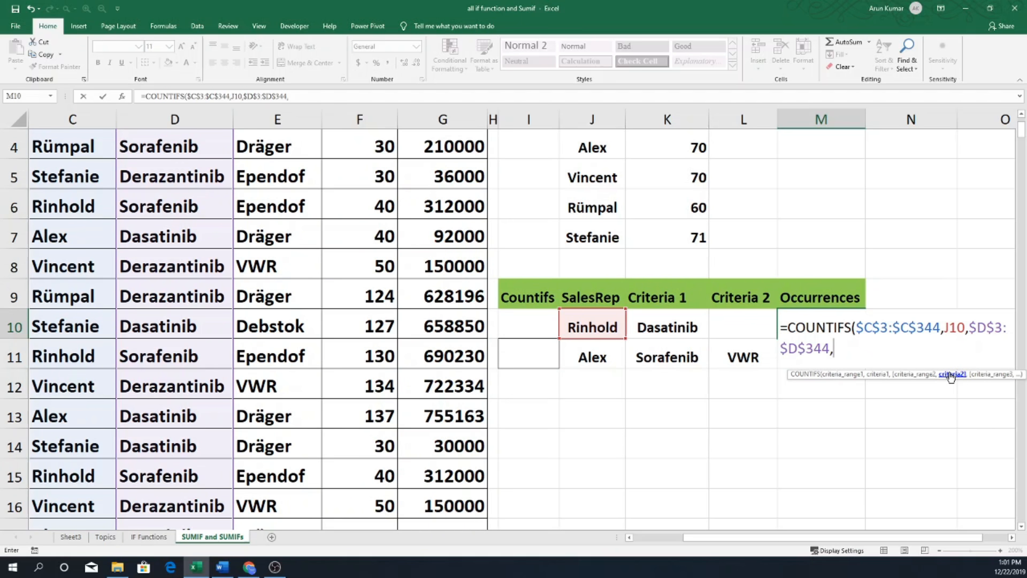
{"action": "left_click", "coordinate": [670, 329]}
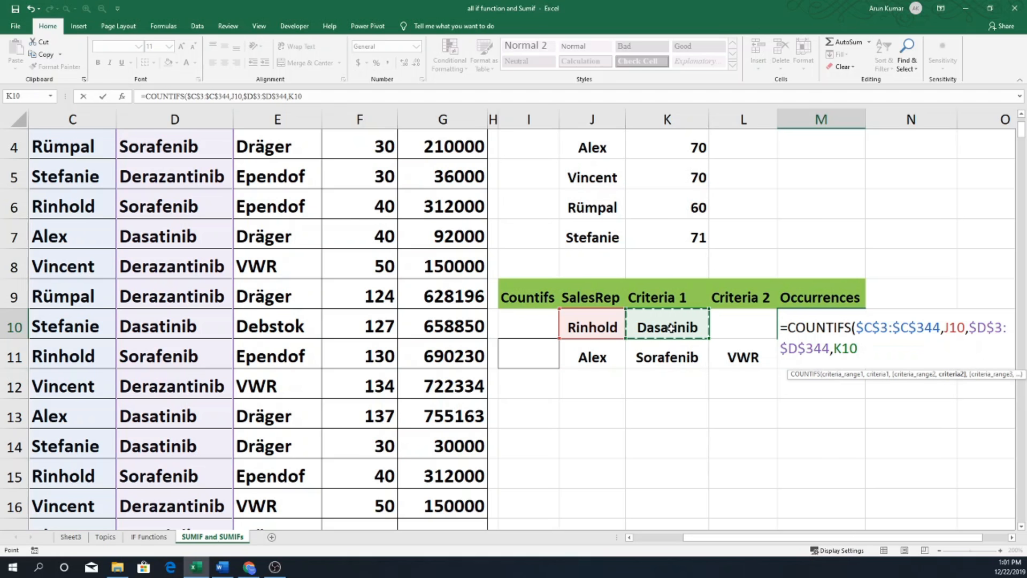
{"action": "type", "text": ")"}
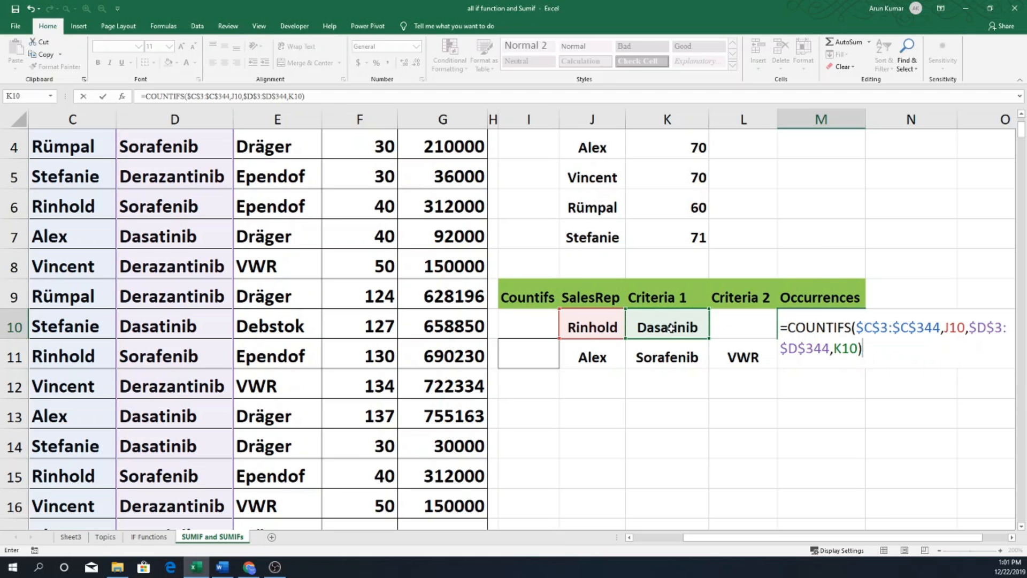
{"action": "key", "text": "Return"}
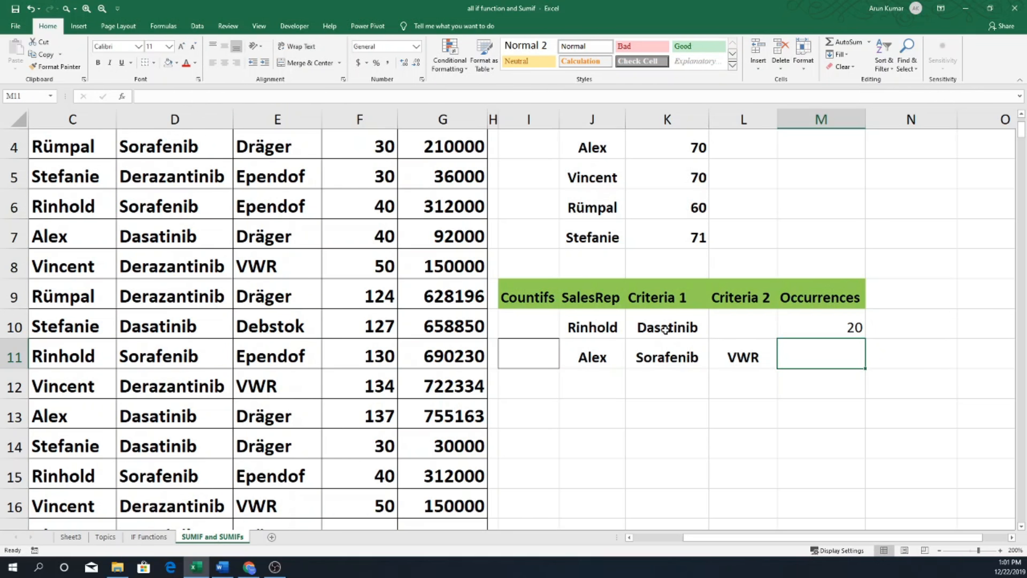
Compare the COUNTIF result in K3 with the COUNTIFS result in M10 and its drug criterion in K10
{"action": "scroll", "coordinate": [830, 333], "scroll_direction": "up", "scroll_amount": 1}
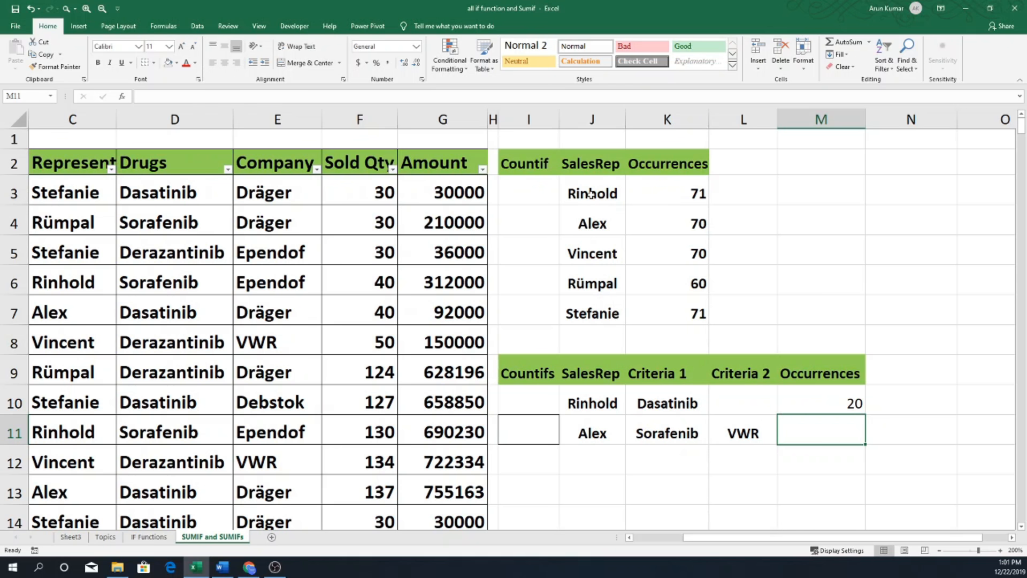
{"action": "left_click", "coordinate": [676, 193]}
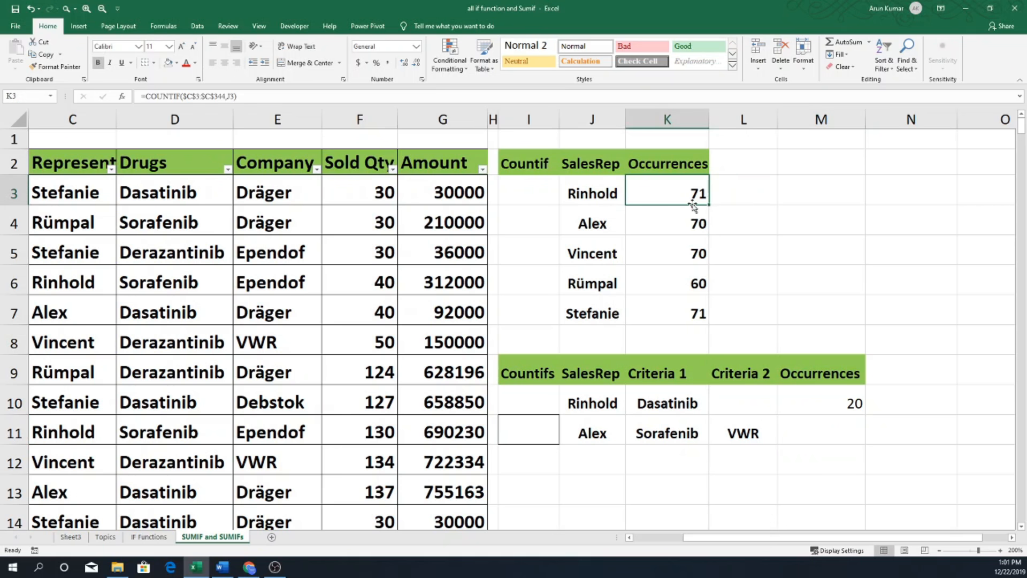
{"action": "left_click", "coordinate": [836, 404]}
{"action": "left_click", "coordinate": [687, 405]}
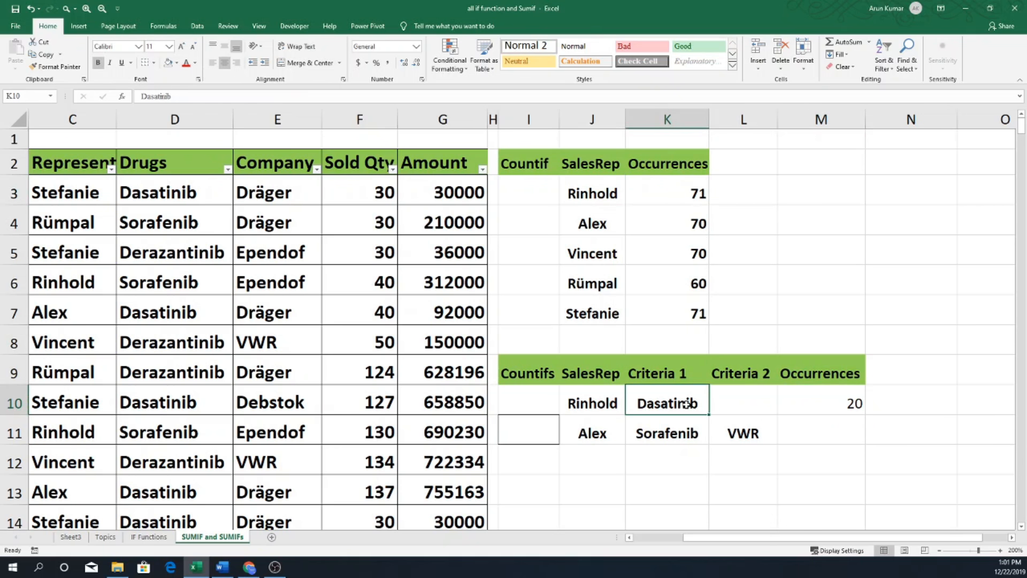
{"action": "left_click", "coordinate": [856, 403]}
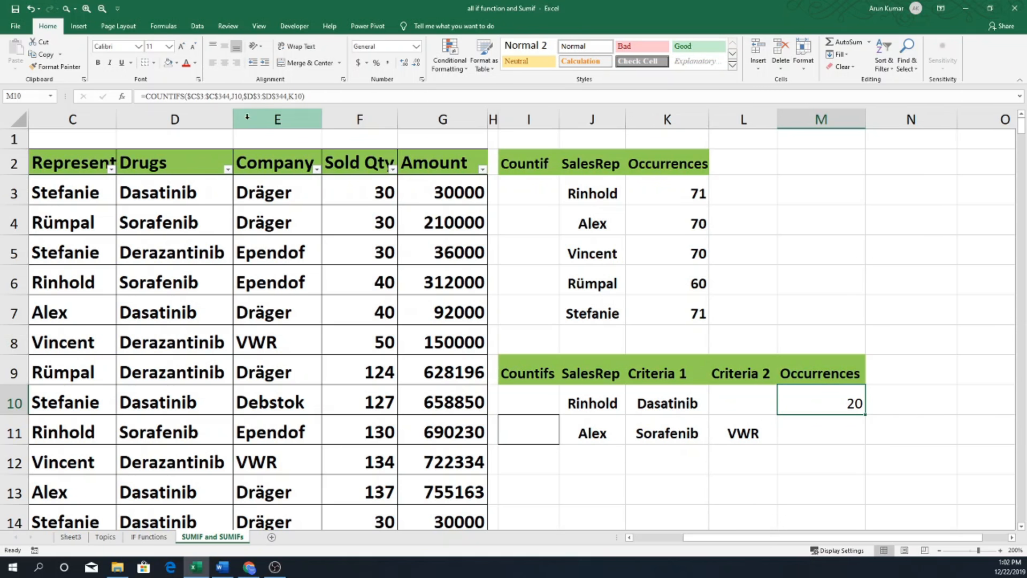
Filter the sales data to the Dasatinib drug and the sales rep named in J10
{"action": "left_click", "coordinate": [228, 170]}
{"action": "left_click", "coordinate": [121, 273]}
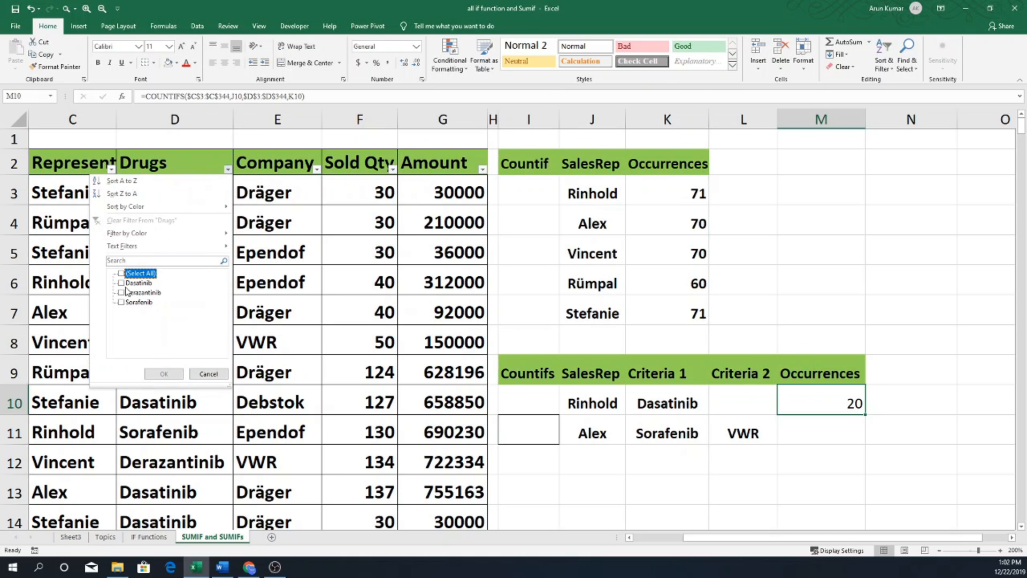
{"action": "left_click", "coordinate": [121, 284]}
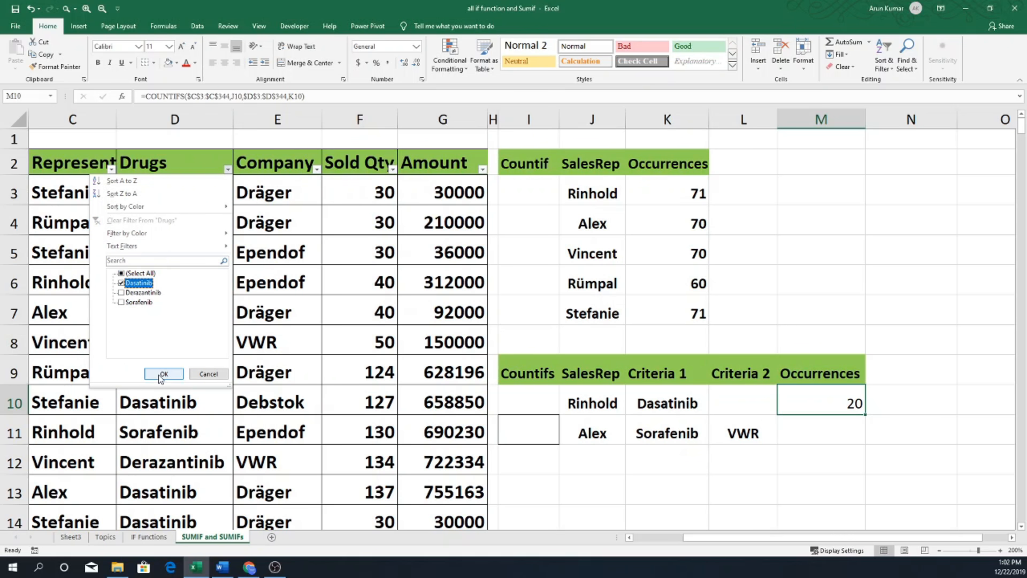
{"action": "left_click", "coordinate": [163, 374]}
{"action": "left_click", "coordinate": [111, 169]}
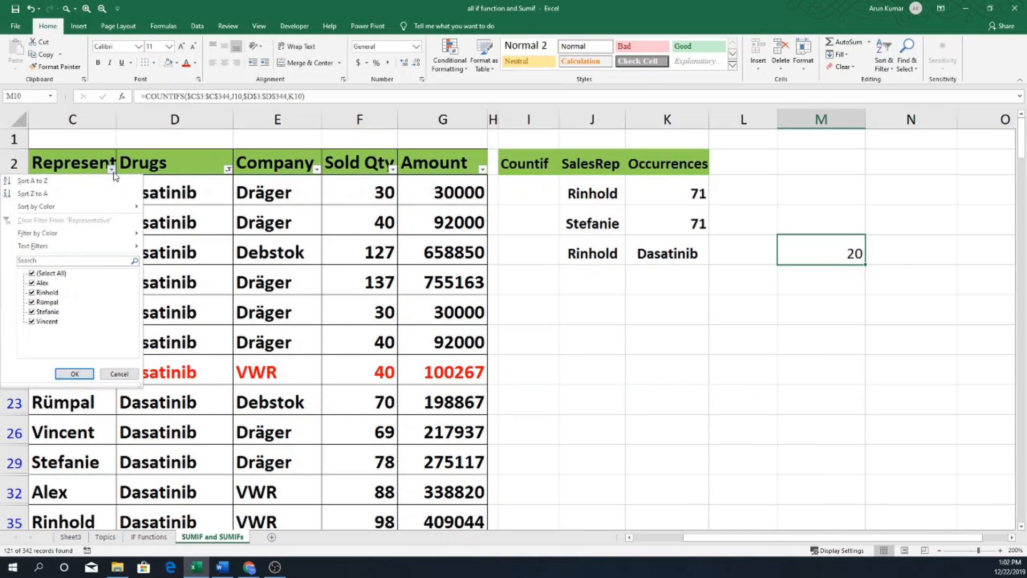
{"action": "left_click", "coordinate": [32, 273]}
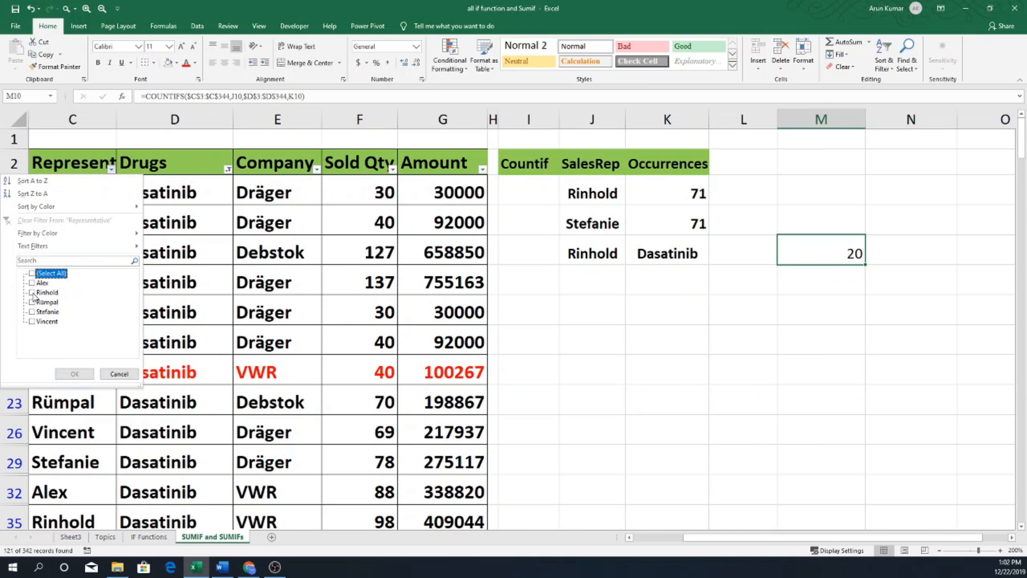
{"action": "left_click", "coordinate": [32, 292]}
{"action": "left_click", "coordinate": [78, 374]}
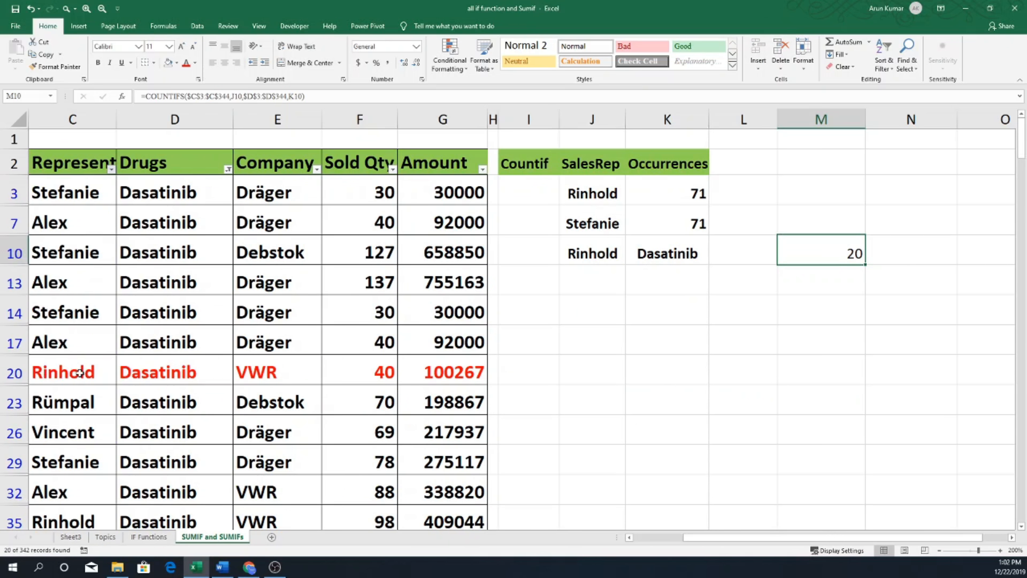
Examine the serial numbers of the filtered rows down to the last record to check the COUNTIFS result
{"action": "left_click_drag", "start_coordinate": [800, 539], "coordinate": [679, 527]}
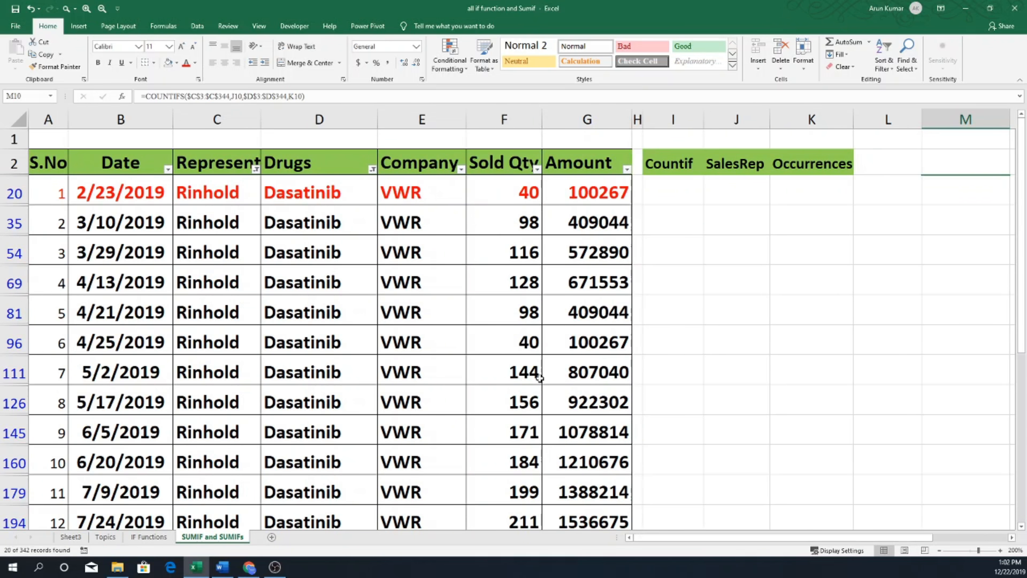
{"action": "scroll", "coordinate": [284, 270], "scroll_direction": "down", "scroll_amount": 4}
{"action": "left_click_drag", "start_coordinate": [50, 141], "coordinate": [57, 417]}
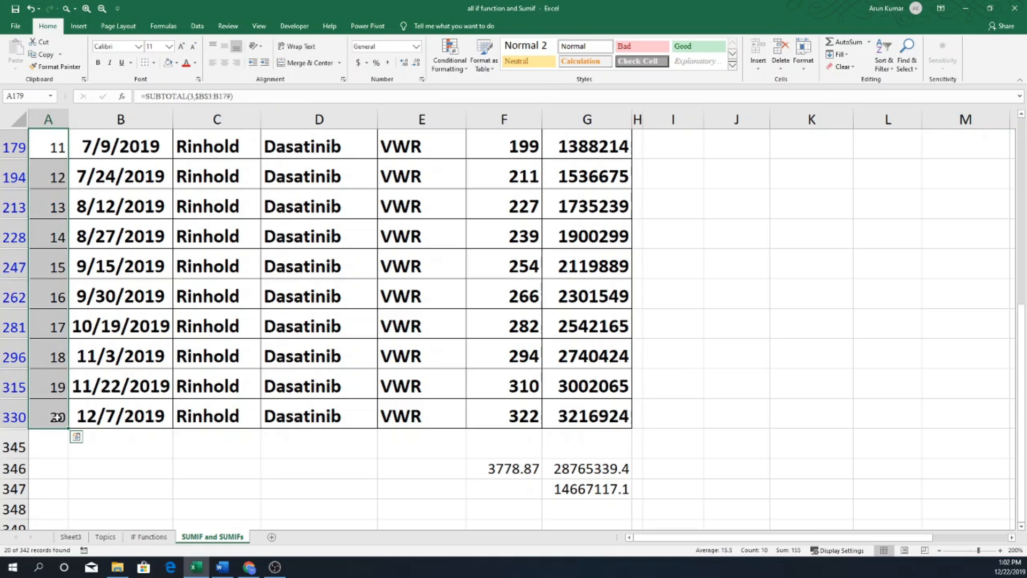
{"action": "left_click", "coordinate": [57, 416]}
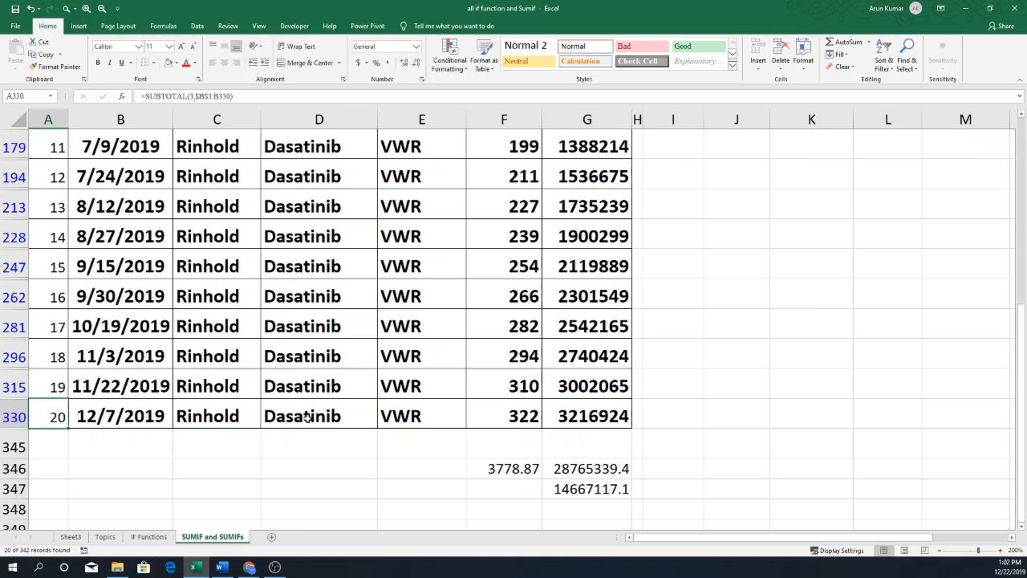
{"action": "left_click_drag", "start_coordinate": [901, 537], "coordinate": [984, 539]}
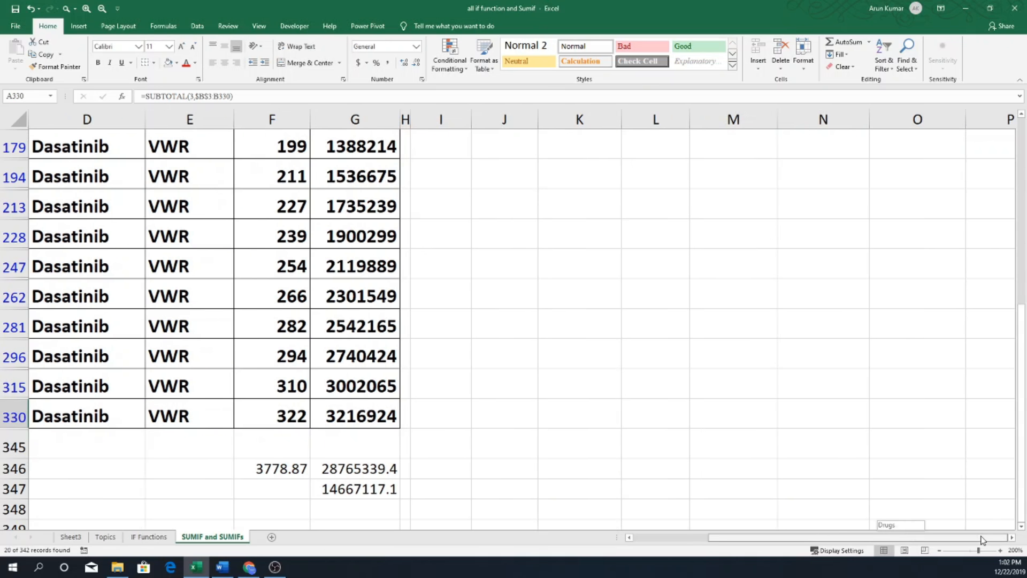
{"action": "left_click_drag", "start_coordinate": [732, 536], "coordinate": [586, 526]}
{"action": "scroll", "coordinate": [552, 328], "scroll_direction": "up", "scroll_amount": 1}
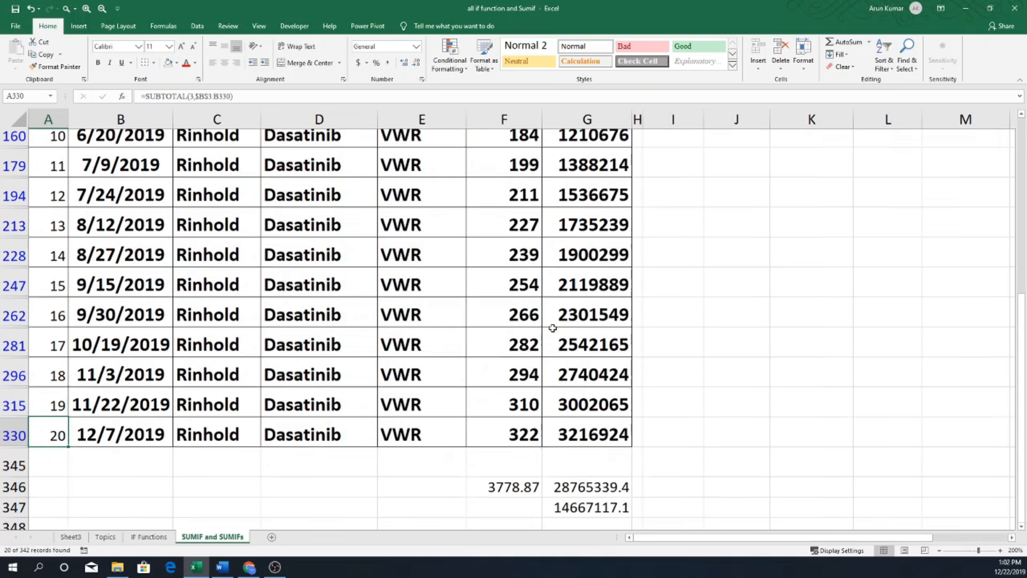
{"action": "scroll", "coordinate": [552, 328], "scroll_direction": "up", "scroll_amount": 4}
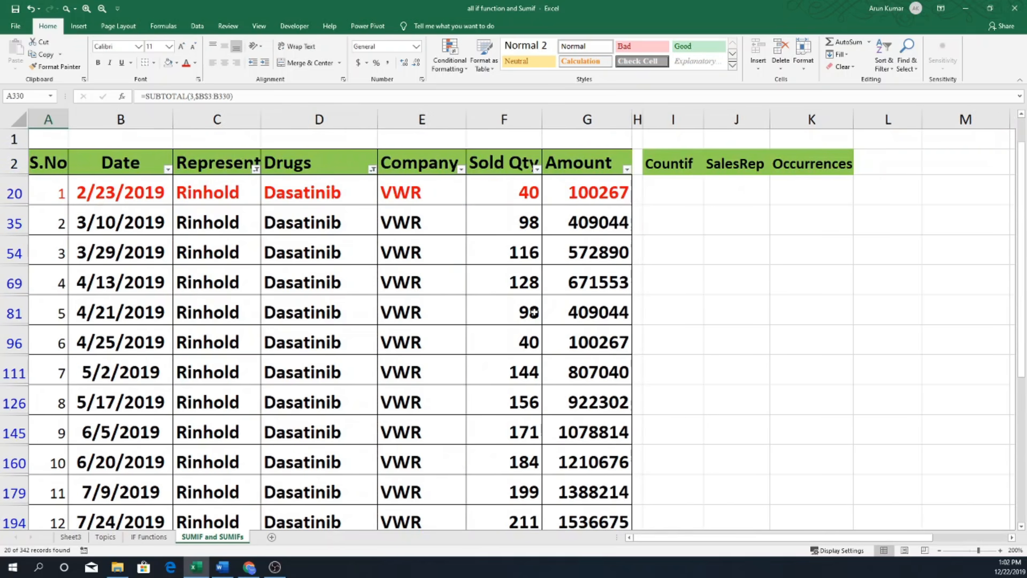
Clear the filters from the Representative and Drugs columns of the sales data
{"action": "left_click", "coordinate": [256, 170]}
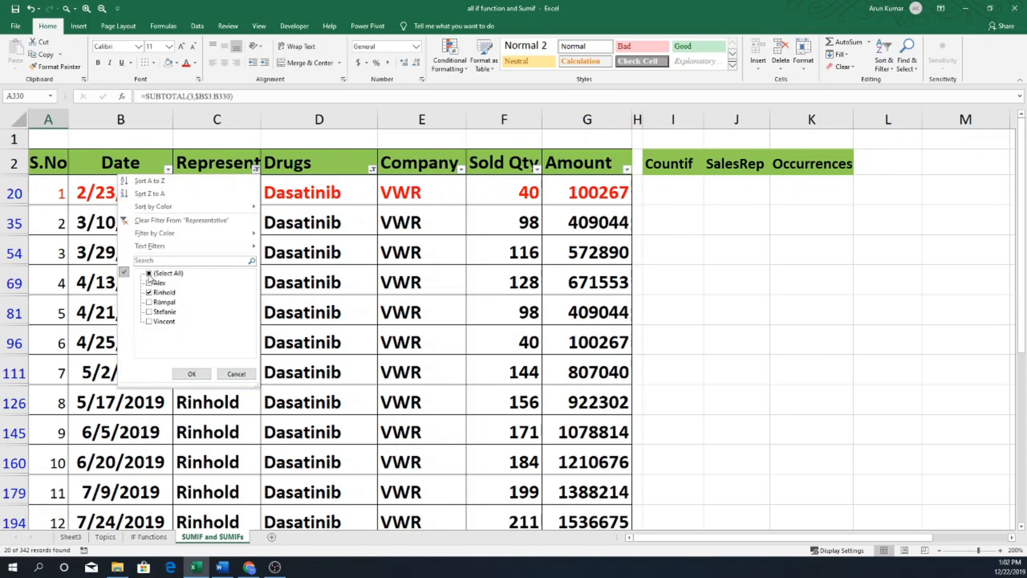
{"action": "left_click", "coordinate": [182, 219]}
{"action": "left_click", "coordinate": [371, 169]}
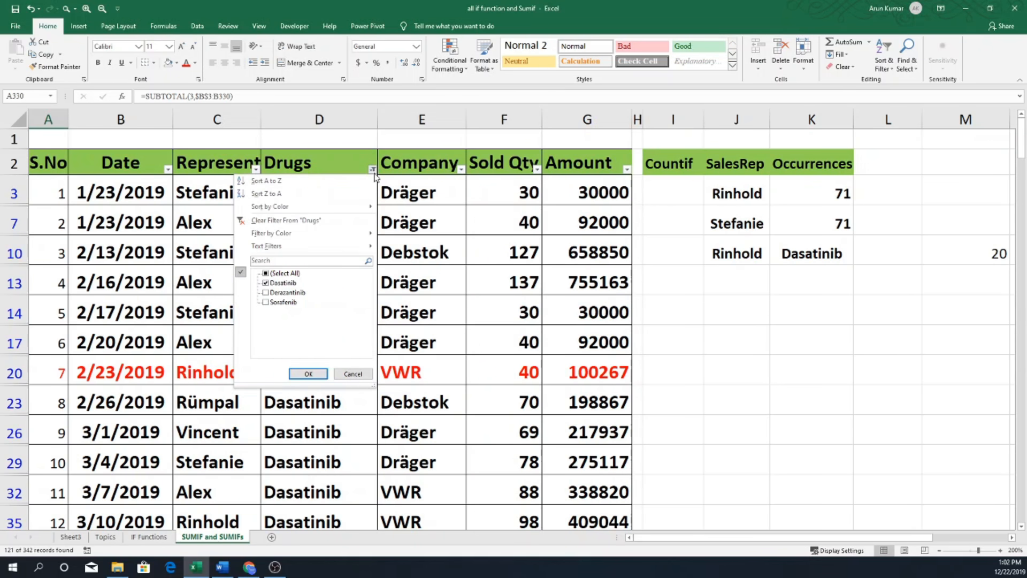
{"action": "left_click", "coordinate": [284, 219]}
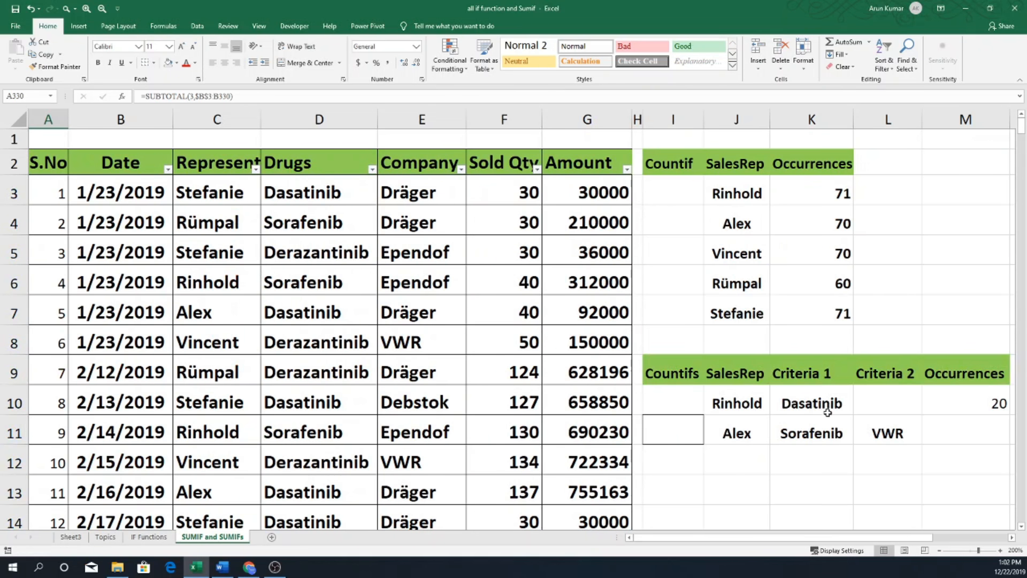
Start a COUNTIFS formula in M11 with $C$3:$C$344 as the first criteria range and J11 as its criterion
{"action": "mouse_move", "coordinate": [912, 538]}
{"action": "left_mouse_down"}
{"action": "mouse_move", "coordinate": [934, 537]}
{"action": "mouse_move", "coordinate": [918, 537]}
{"action": "left_mouse_up"}
{"action": "left_click", "coordinate": [971, 432]}
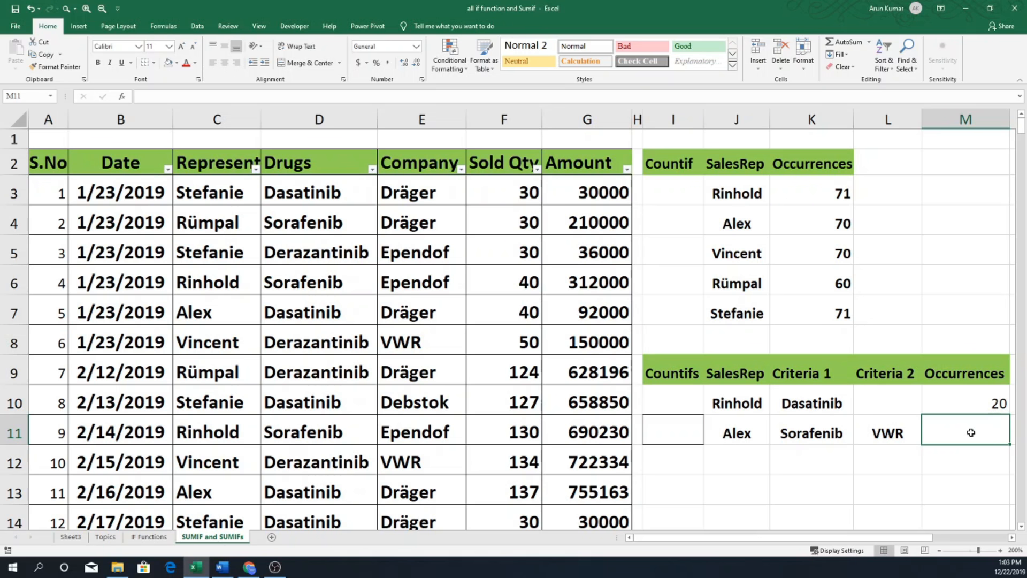
{"action": "type", "text": "="}
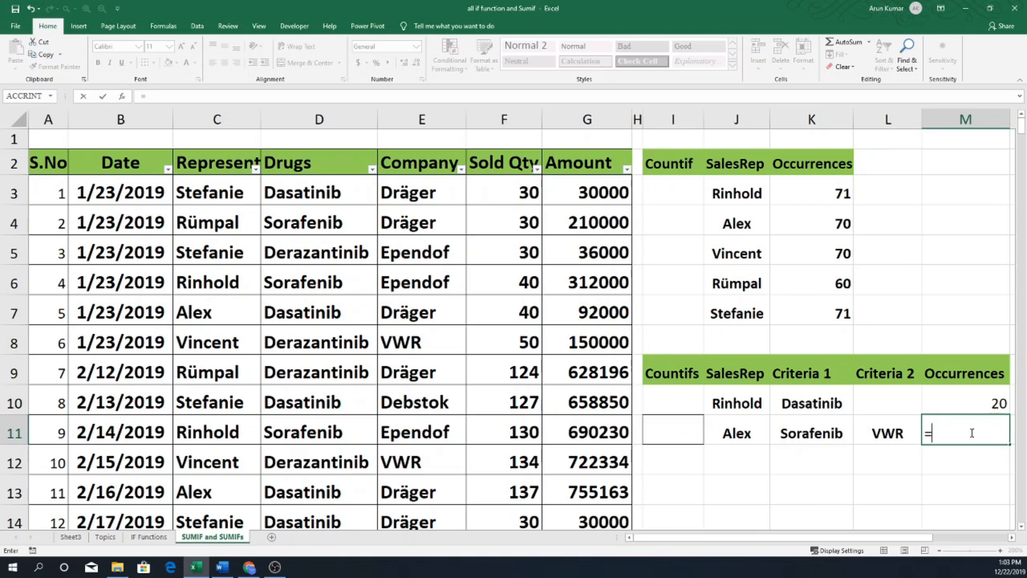
{"action": "type", "text": "countifs"}
{"action": "key", "text": "Tab"}
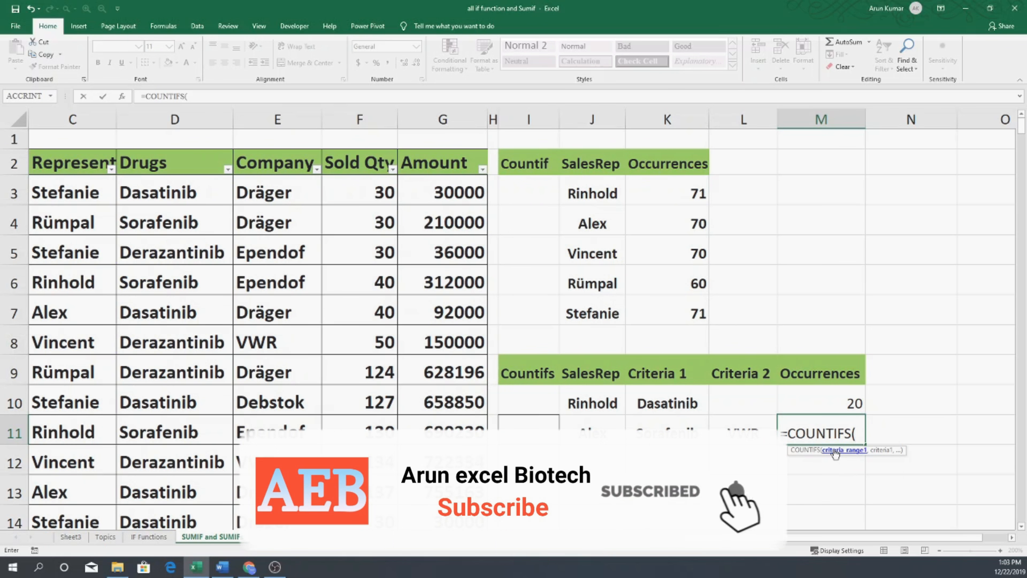
{"action": "left_click", "coordinate": [63, 188]}
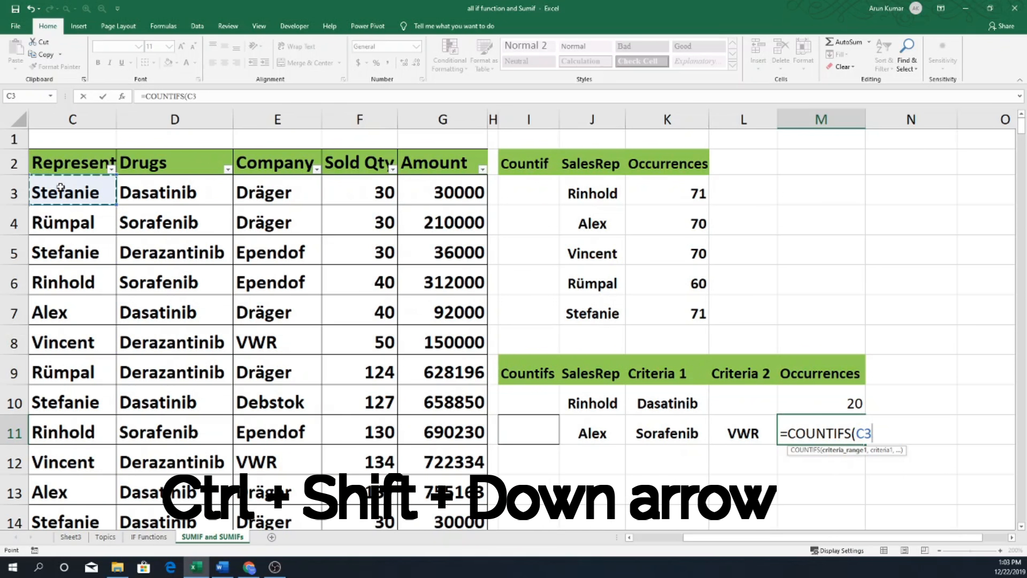
{"action": "key", "text": "ctrl+shift+Down"}
{"action": "key", "text": "F4"}
{"action": "type", "text": ","}
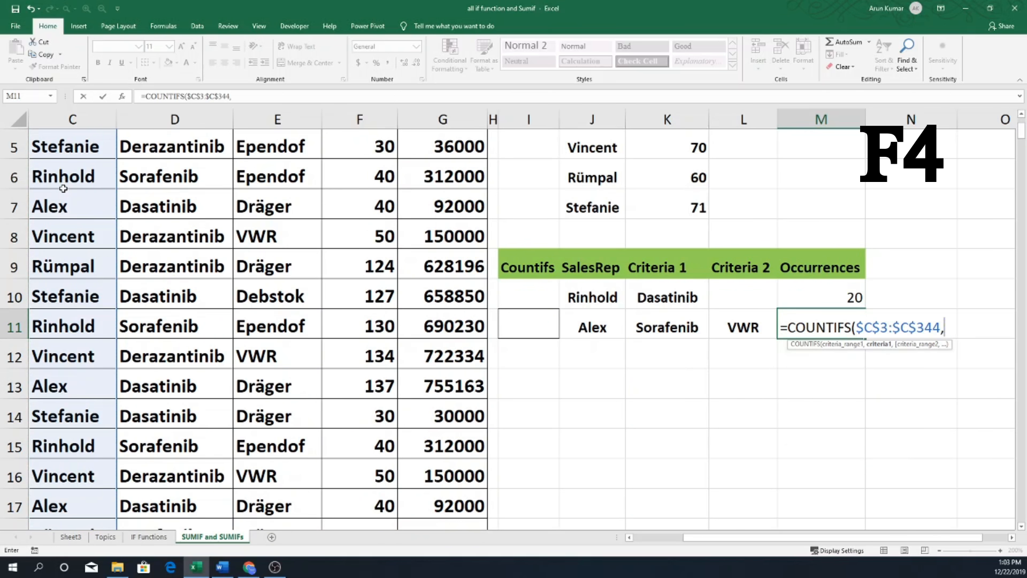
{"action": "left_click", "coordinate": [595, 327]}
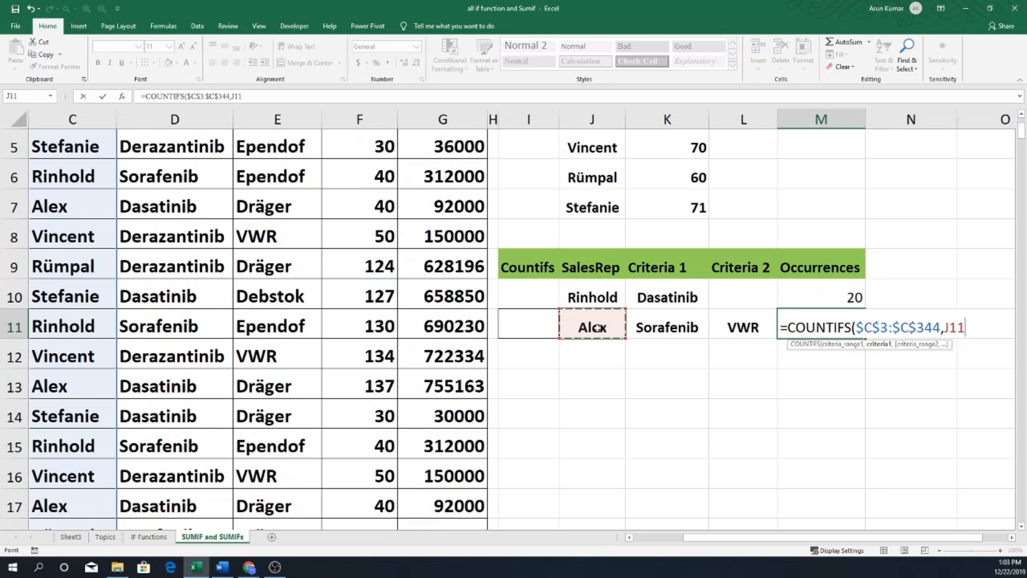
{"action": "type", "text": ","}
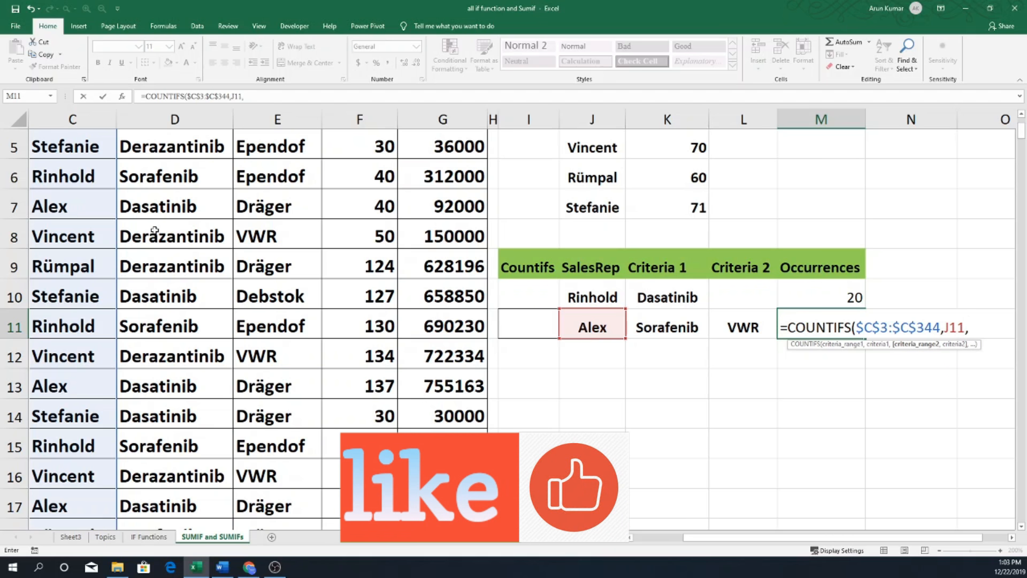
Add $D$3:$D$344 as the second criteria range with K11 as its criterion to the M11 formula
{"action": "scroll", "coordinate": [156, 230], "scroll_direction": "up", "scroll_amount": 2}
{"action": "left_click", "coordinate": [162, 192]}
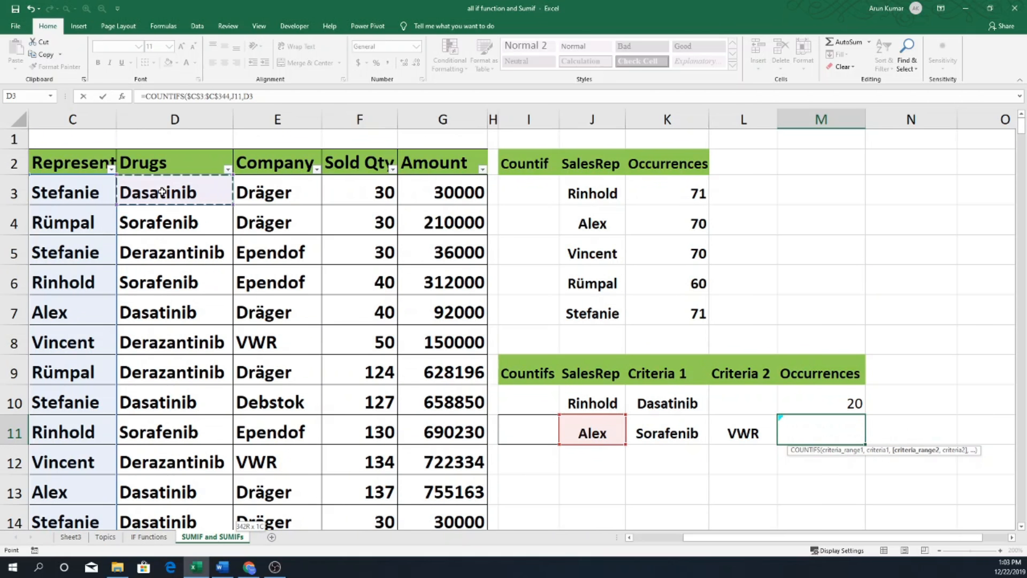
{"action": "key", "text": "ctrl+shift+Down"}
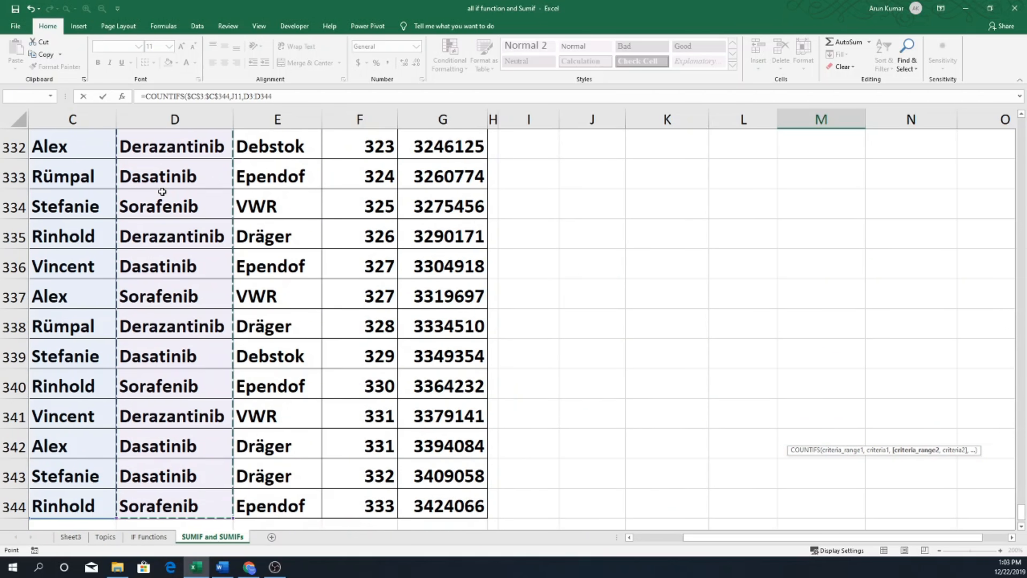
{"action": "key", "text": "F4"}
{"action": "type", "text": ","}
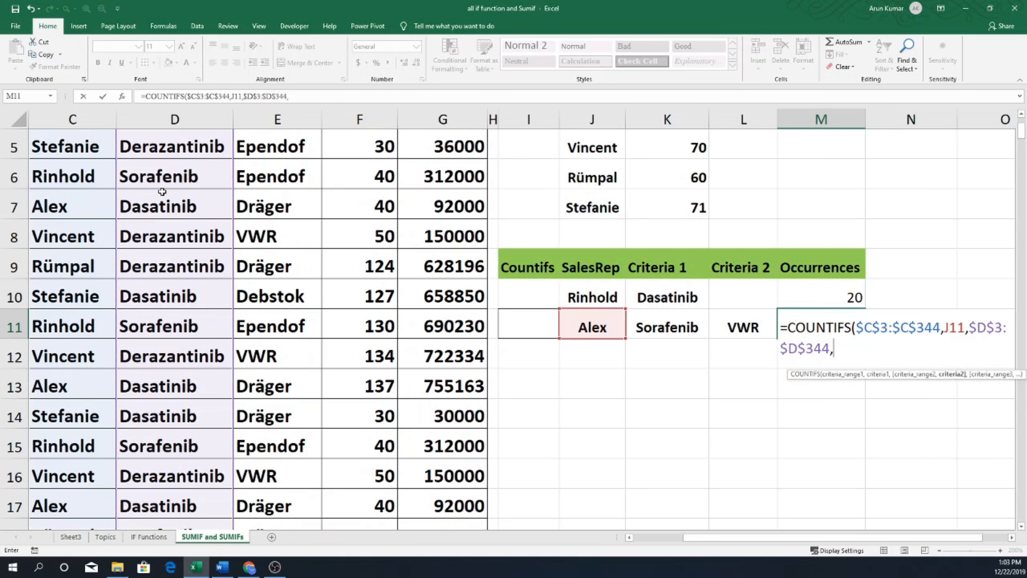
{"action": "left_click", "coordinate": [671, 326]}
{"action": "type", "text": ","}
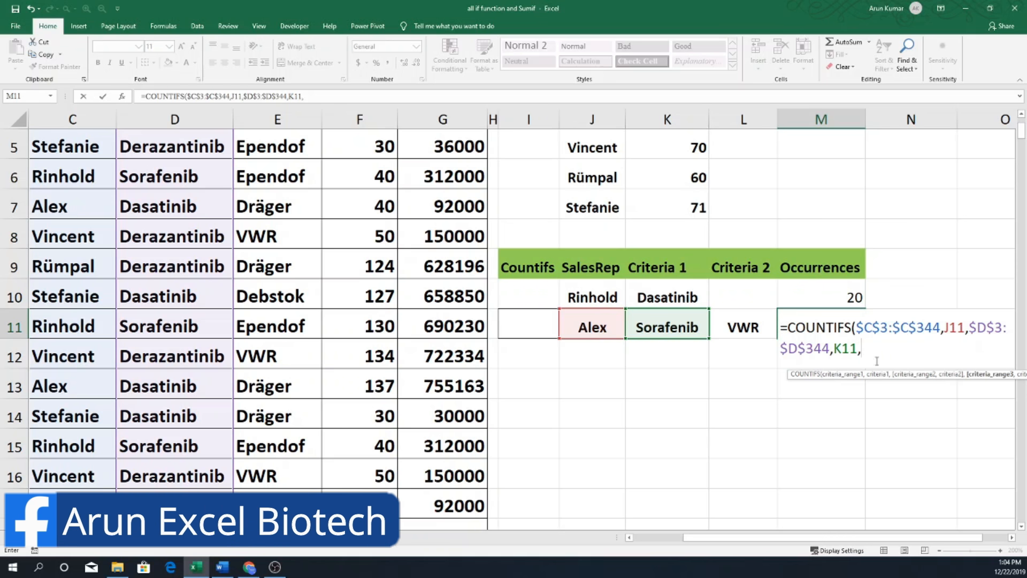
Add $E$3:$E$344 as the third criteria range with L11 as its criterion and complete the M11 COUNTIFS formula
{"action": "scroll", "coordinate": [253, 254], "scroll_direction": "up", "scroll_amount": 2}
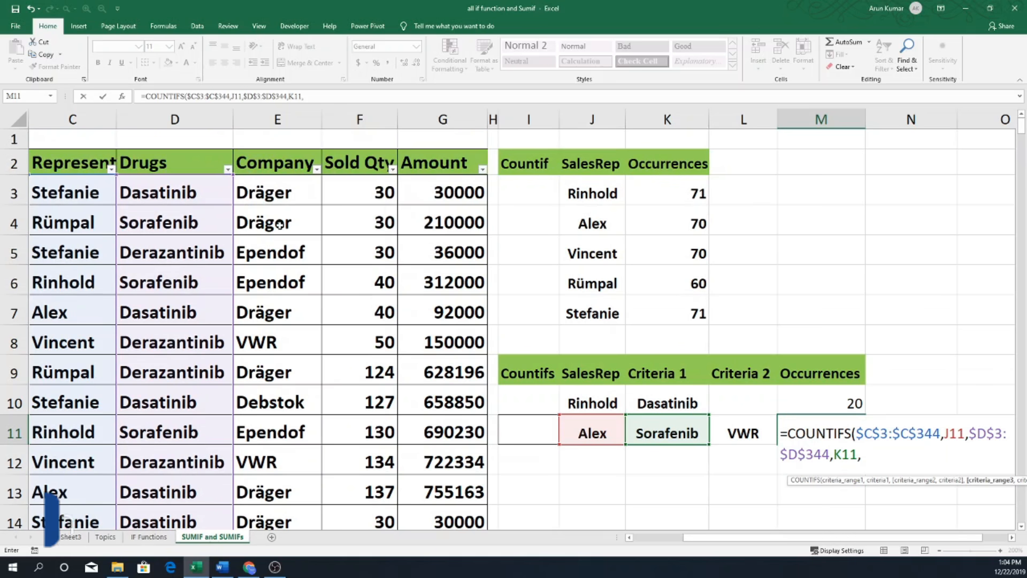
{"action": "left_click", "coordinate": [273, 195]}
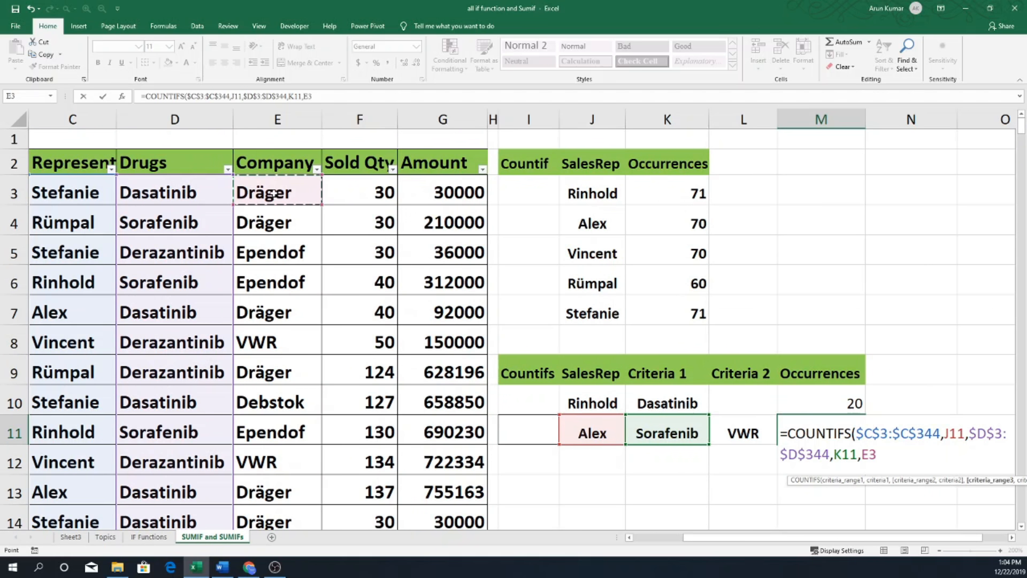
{"action": "key", "text": "ctrl+shift+Down"}
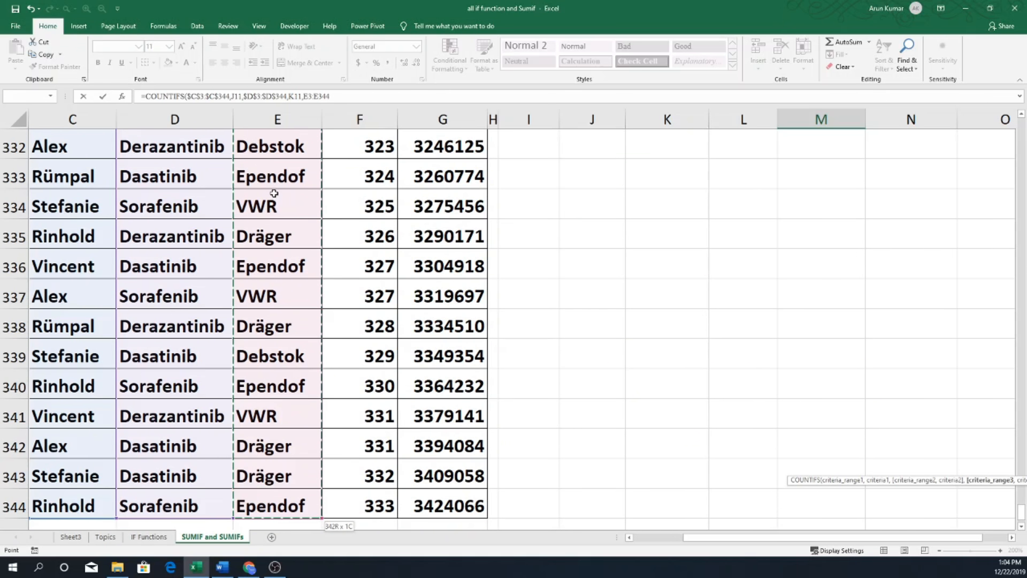
{"action": "key", "text": "F4"}
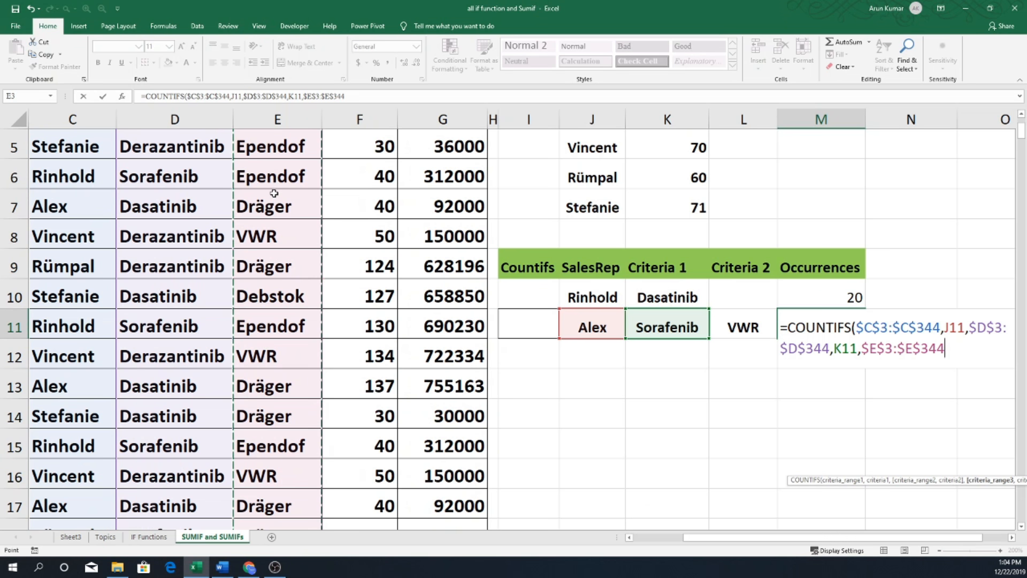
{"action": "type", "text": ","}
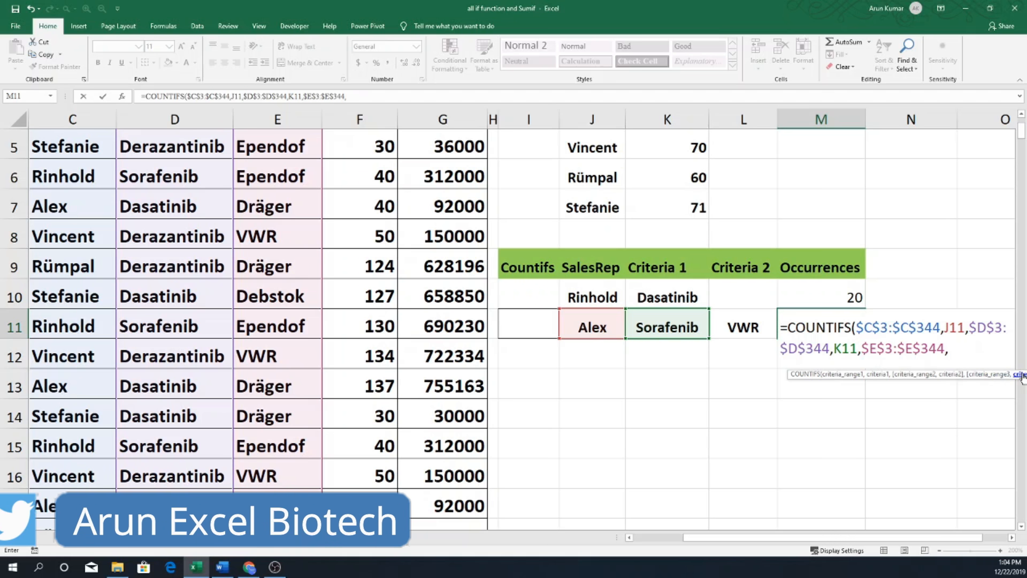
{"action": "left_click", "coordinate": [754, 328]}
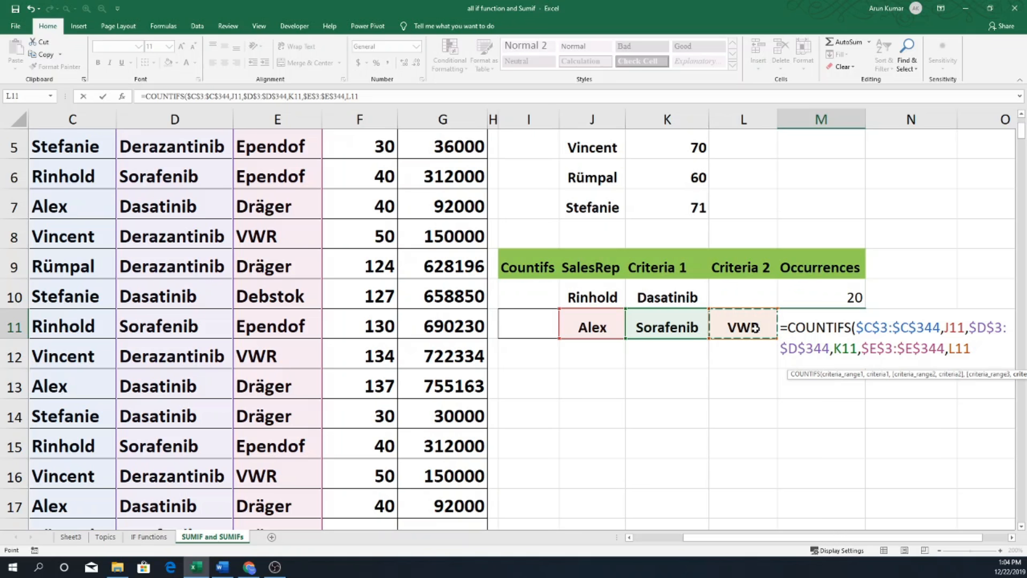
{"action": "type", "text": ")"}
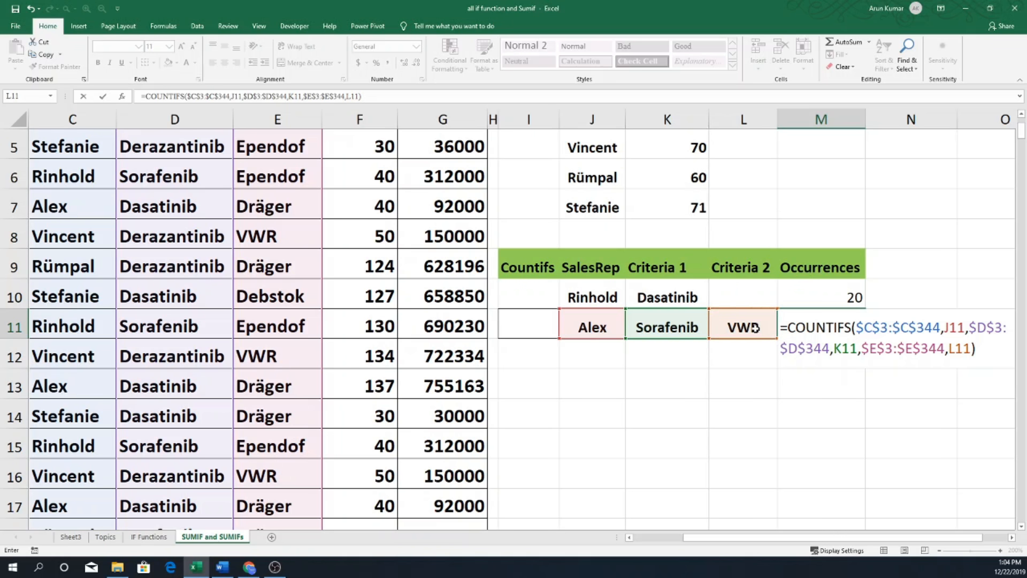
{"action": "key", "text": "Return"}
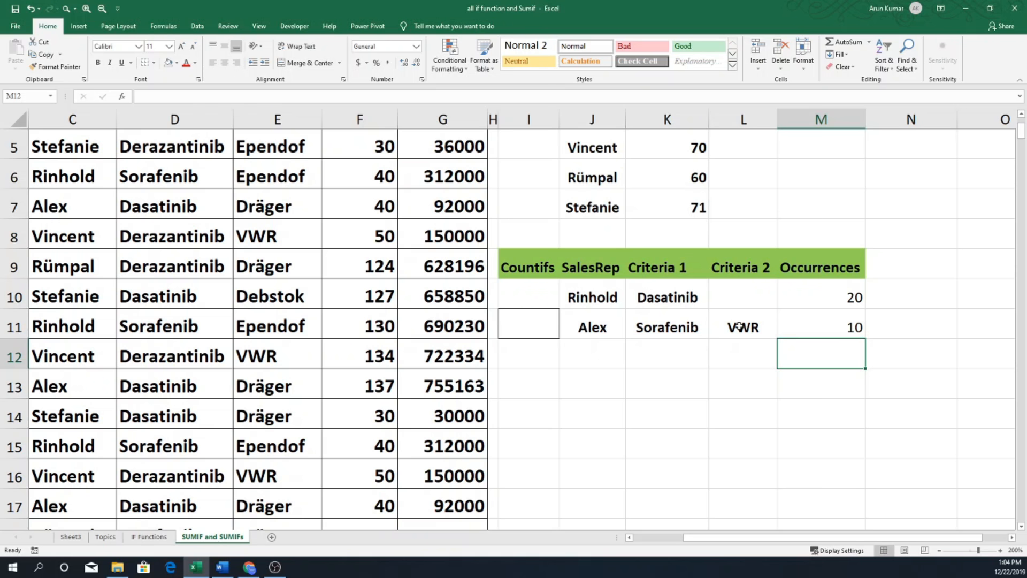
{"action": "left_click", "coordinate": [838, 327]}
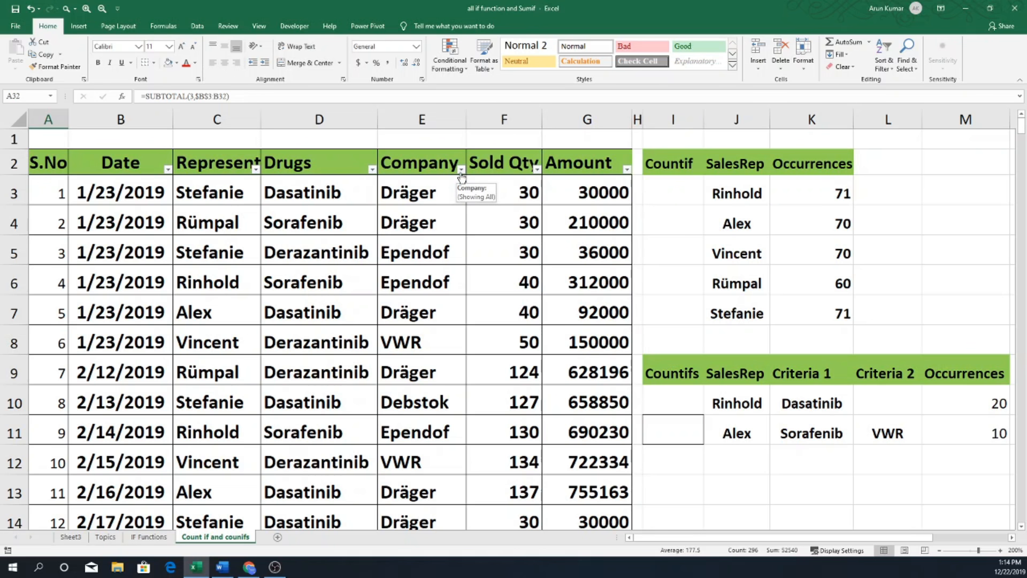
Filter the sales data to the VWR company and the Sorafenib drug
{"action": "left_click_drag", "start_coordinate": [50, 160], "coordinate": [55, 317]}
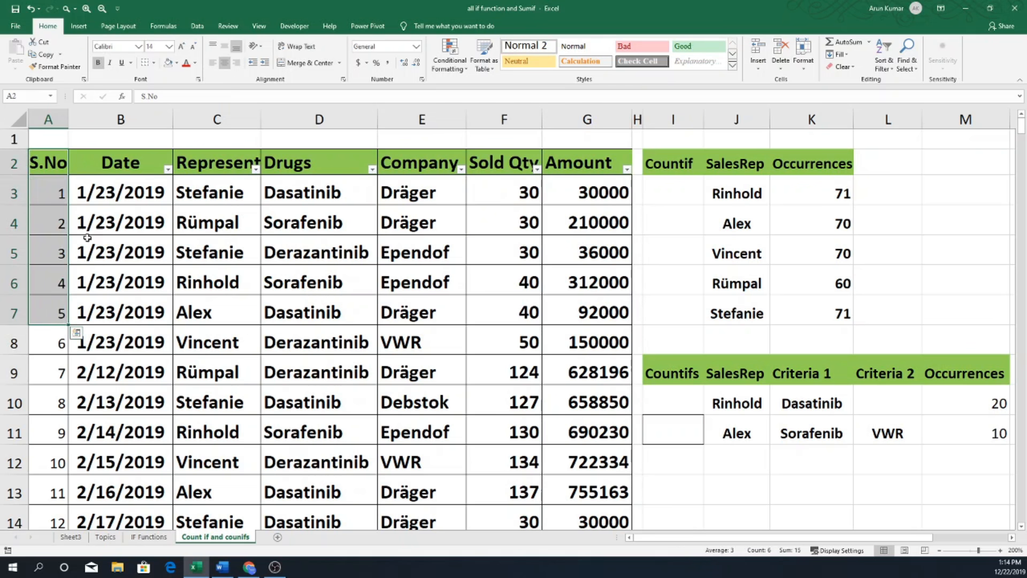
{"action": "left_click", "coordinate": [461, 169]}
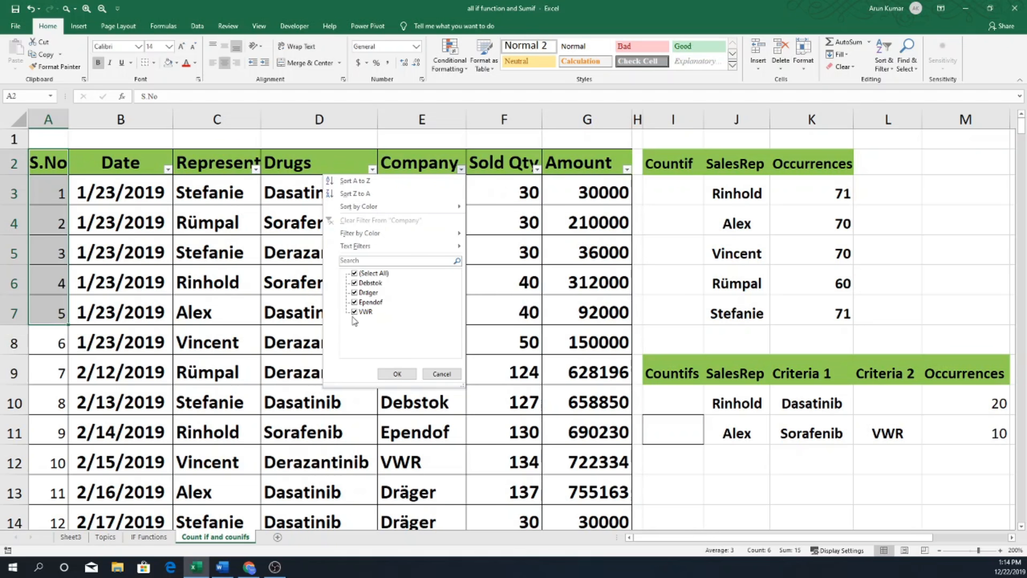
{"action": "left_click", "coordinate": [354, 283]}
{"action": "left_click", "coordinate": [397, 374]}
{"action": "left_click", "coordinate": [371, 169]}
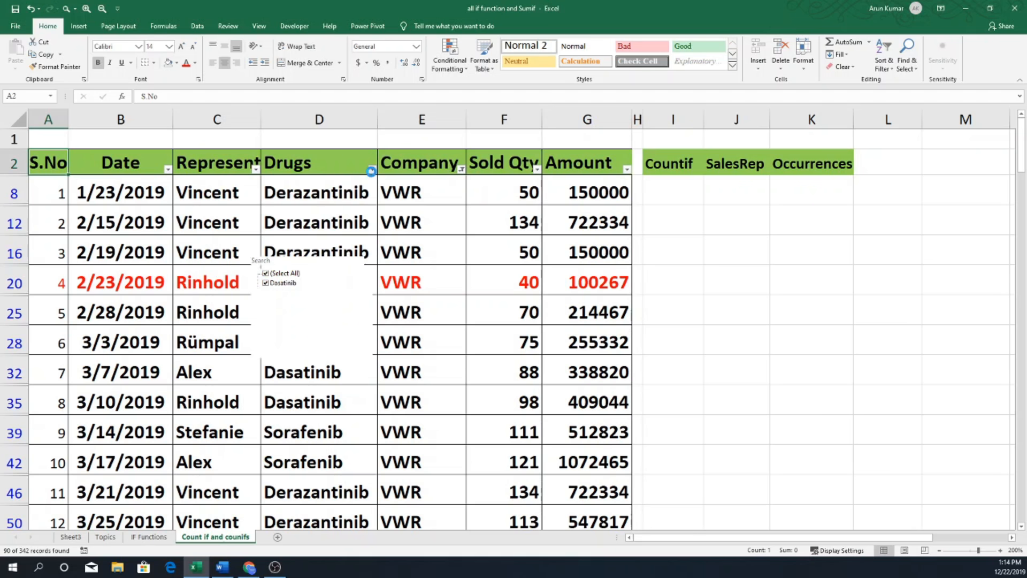
{"action": "left_click", "coordinate": [265, 274]}
{"action": "left_click", "coordinate": [266, 302]}
{"action": "left_click", "coordinate": [302, 373]}
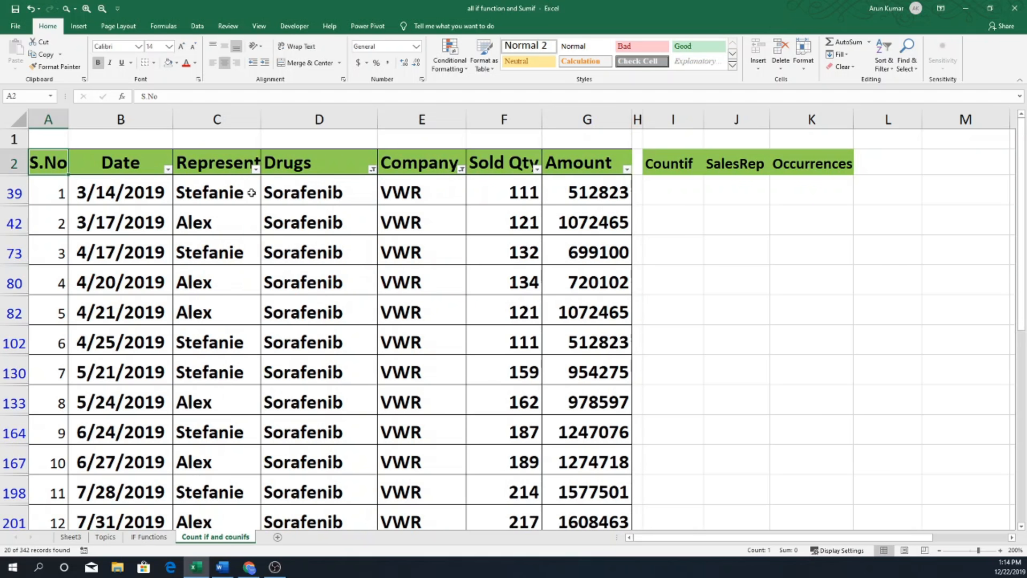
Filter the representatives to the sales rep named in J11 and check the serial numbers of the filtered rows
{"action": "left_click", "coordinate": [256, 169]}
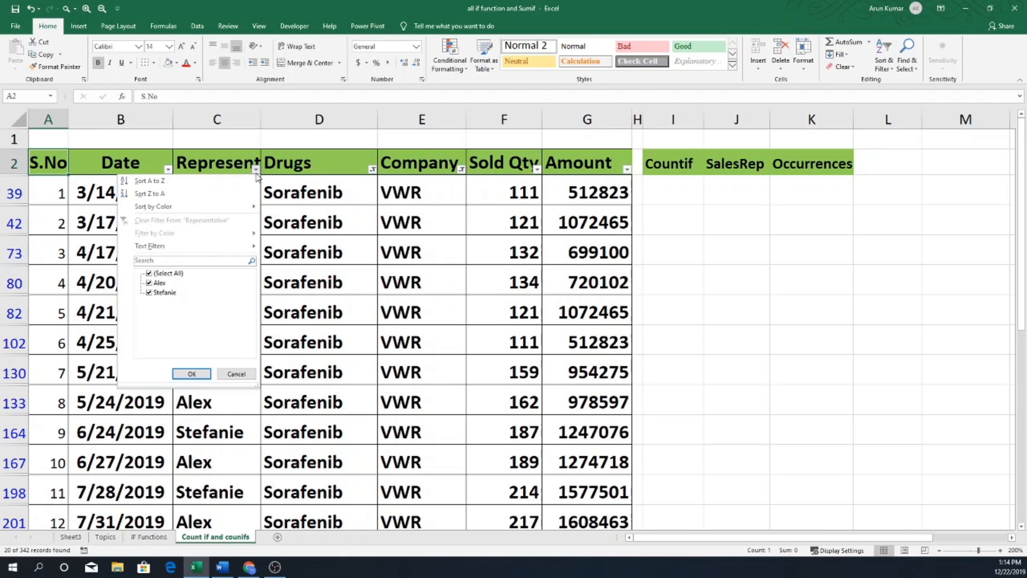
{"action": "left_click", "coordinate": [149, 293]}
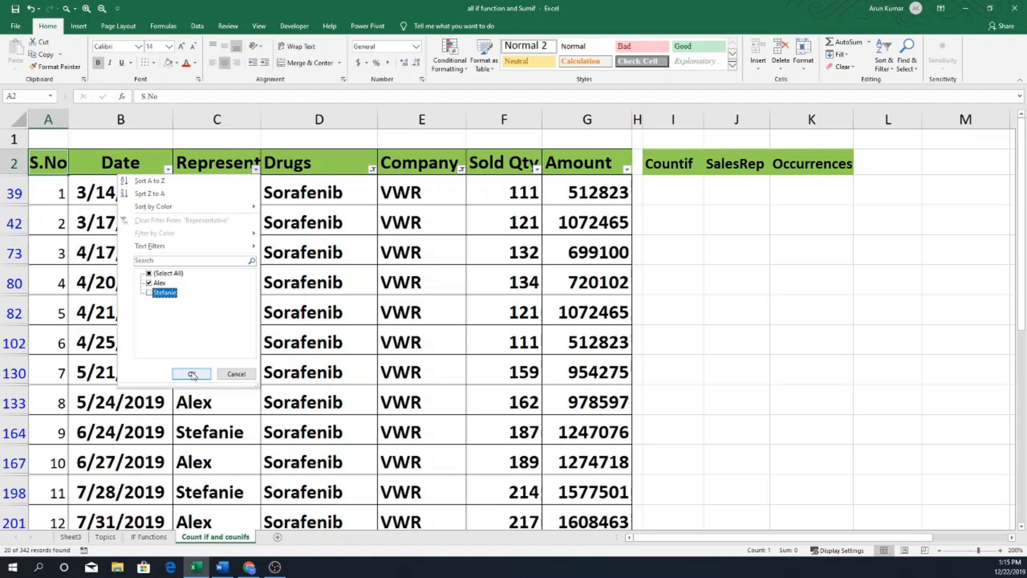
{"action": "left_click", "coordinate": [192, 373]}
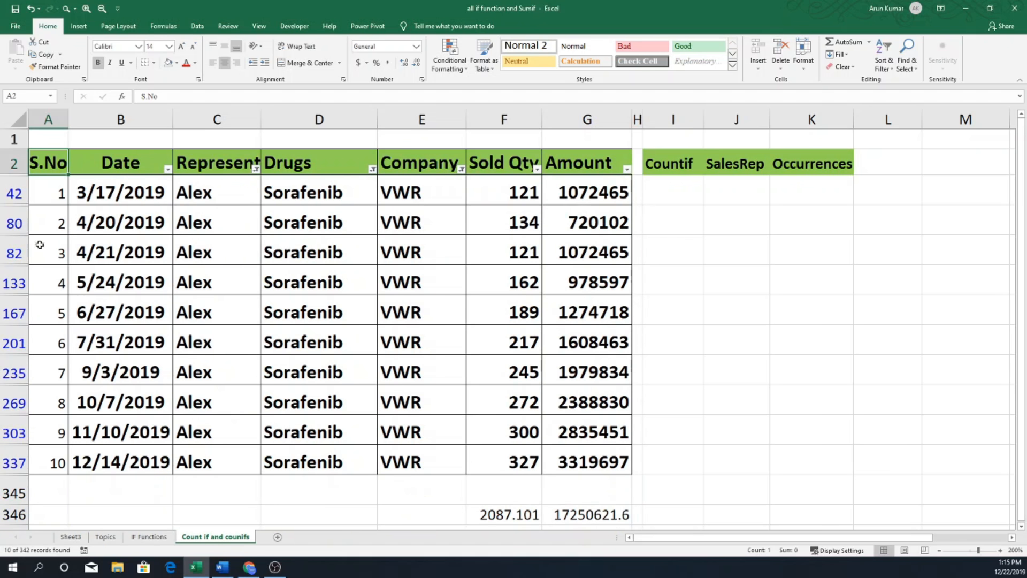
{"action": "left_click_drag", "start_coordinate": [55, 187], "coordinate": [62, 464]}
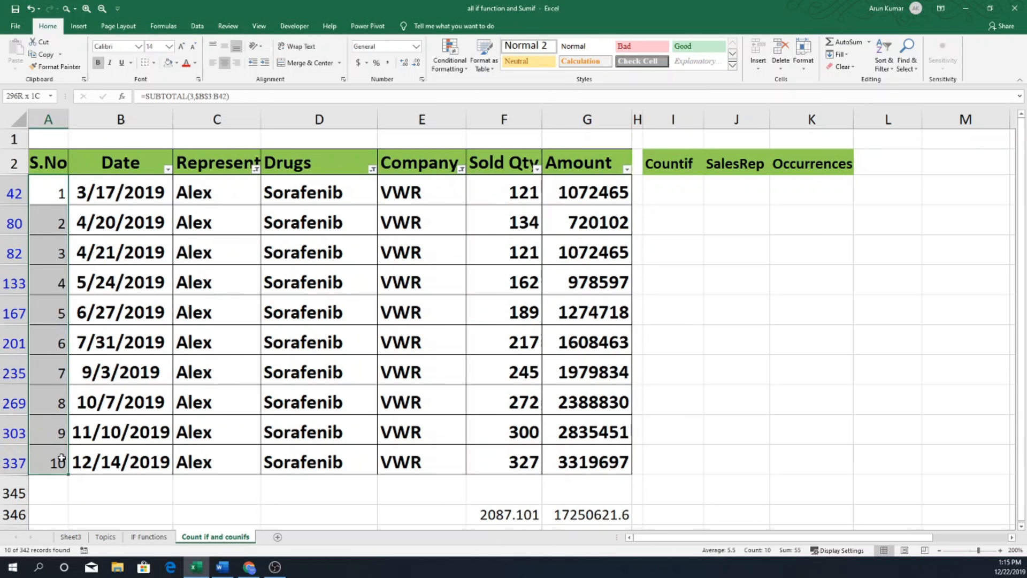
{"action": "left_click_drag", "start_coordinate": [47, 190], "coordinate": [58, 460]}
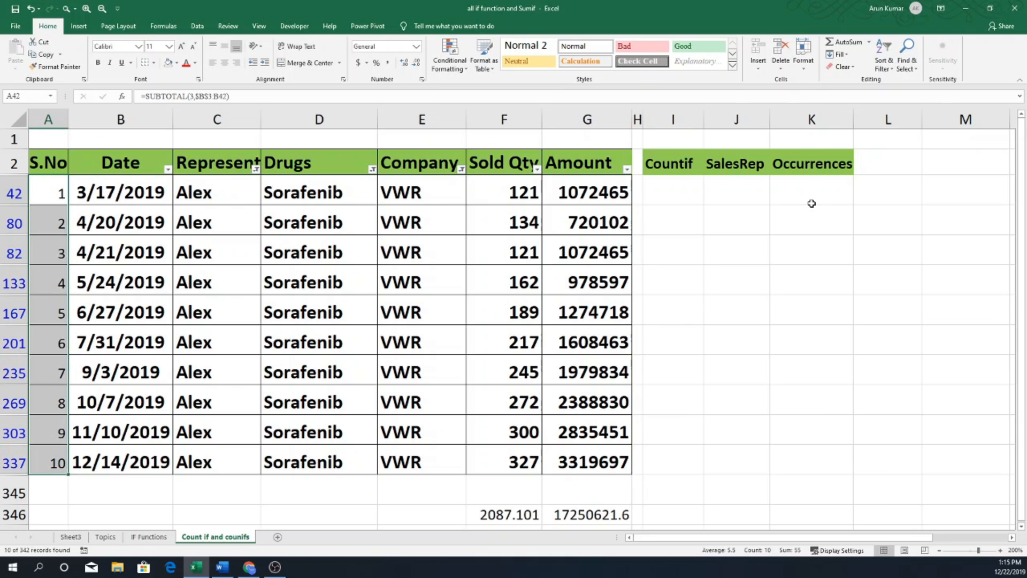